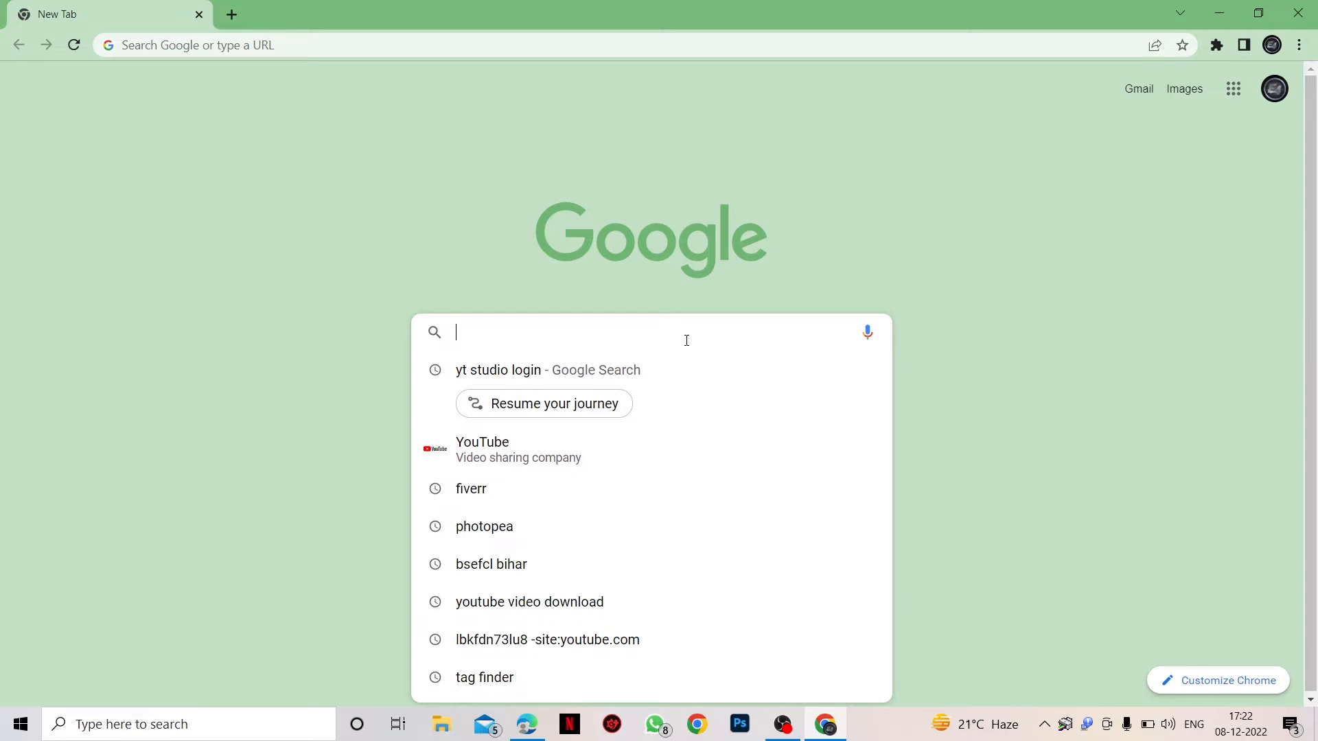
# Open the Photopea online editor through a search for "photopea" and create a 1280 × 720 pixel project with a white background
pyautogui.write('photopea')
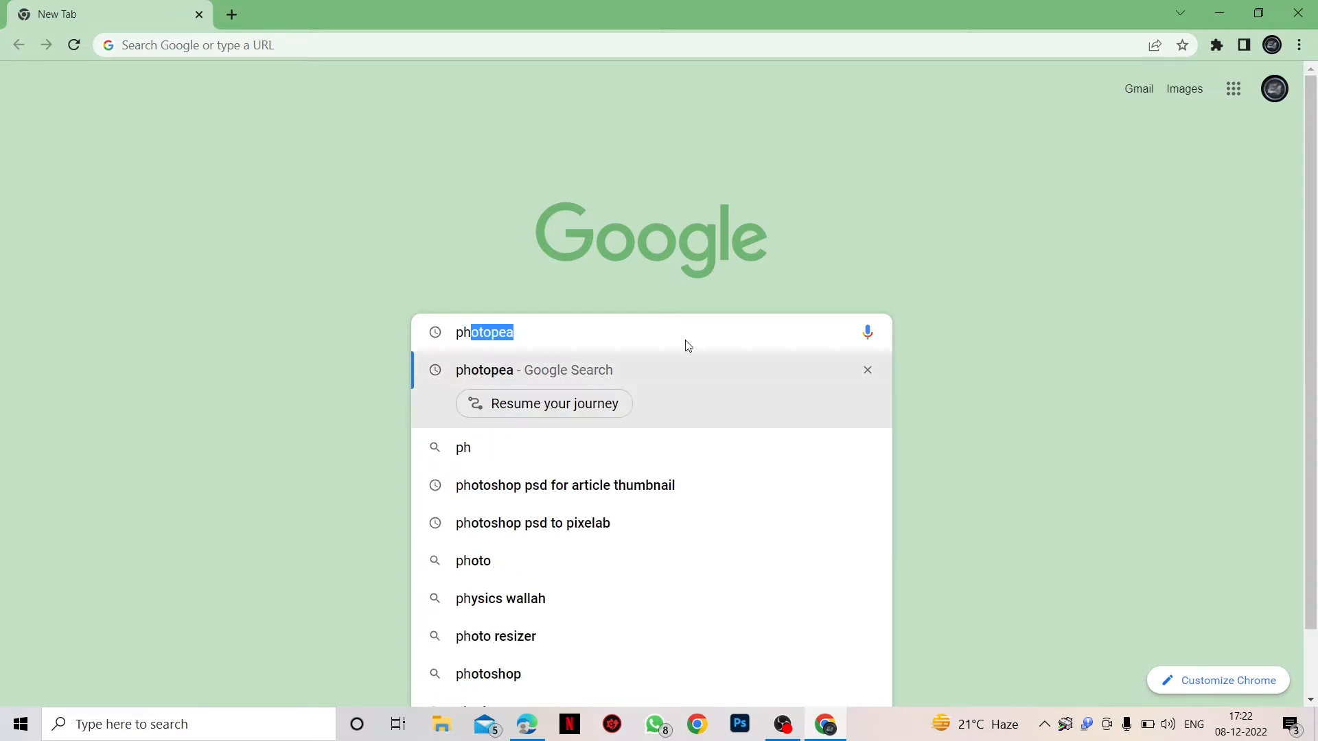
pyautogui.click(669, 385)
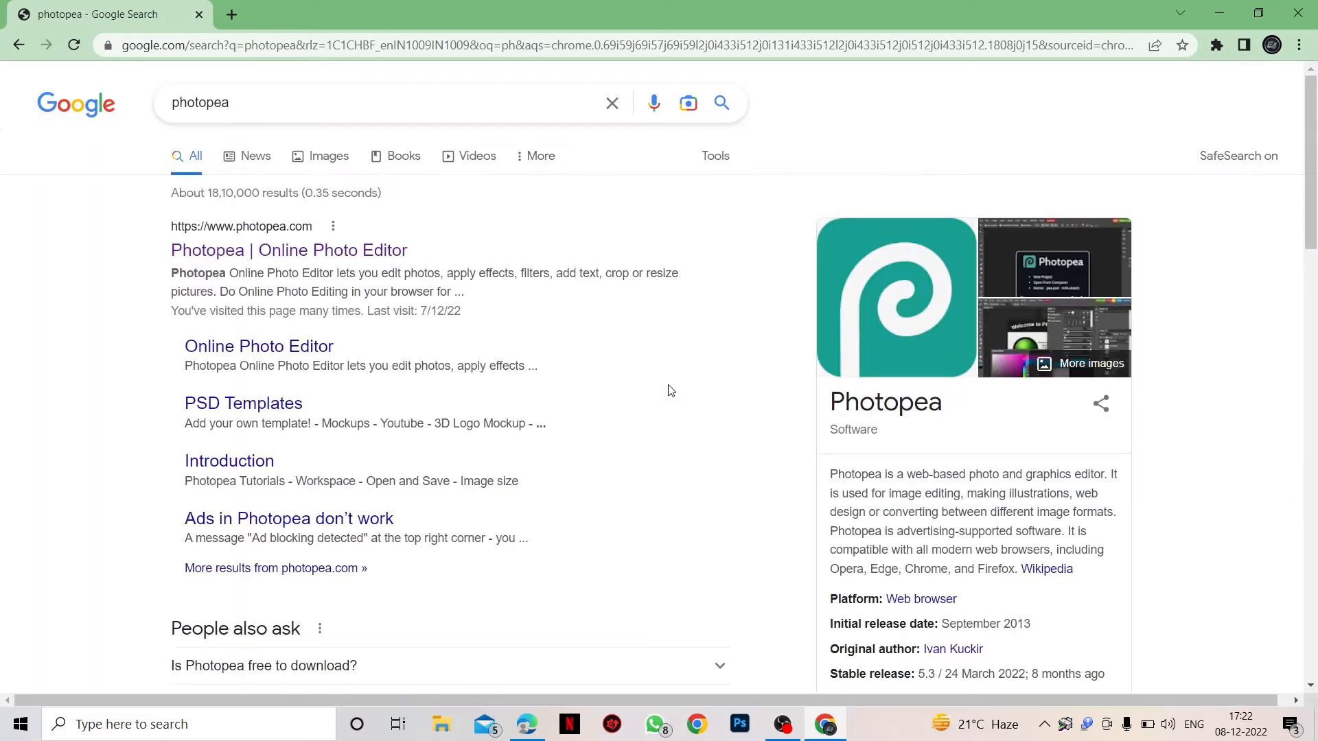
pyautogui.click(208, 253)
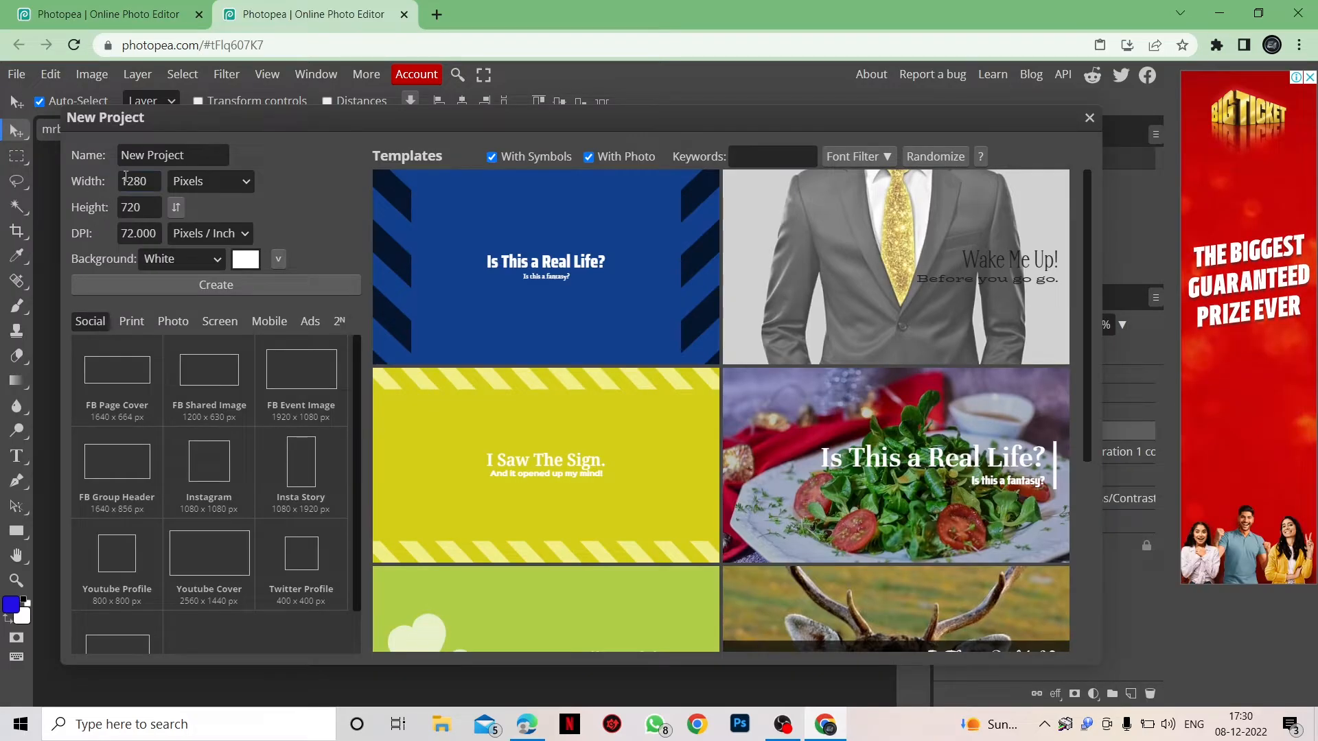
pyautogui.click(175, 281)
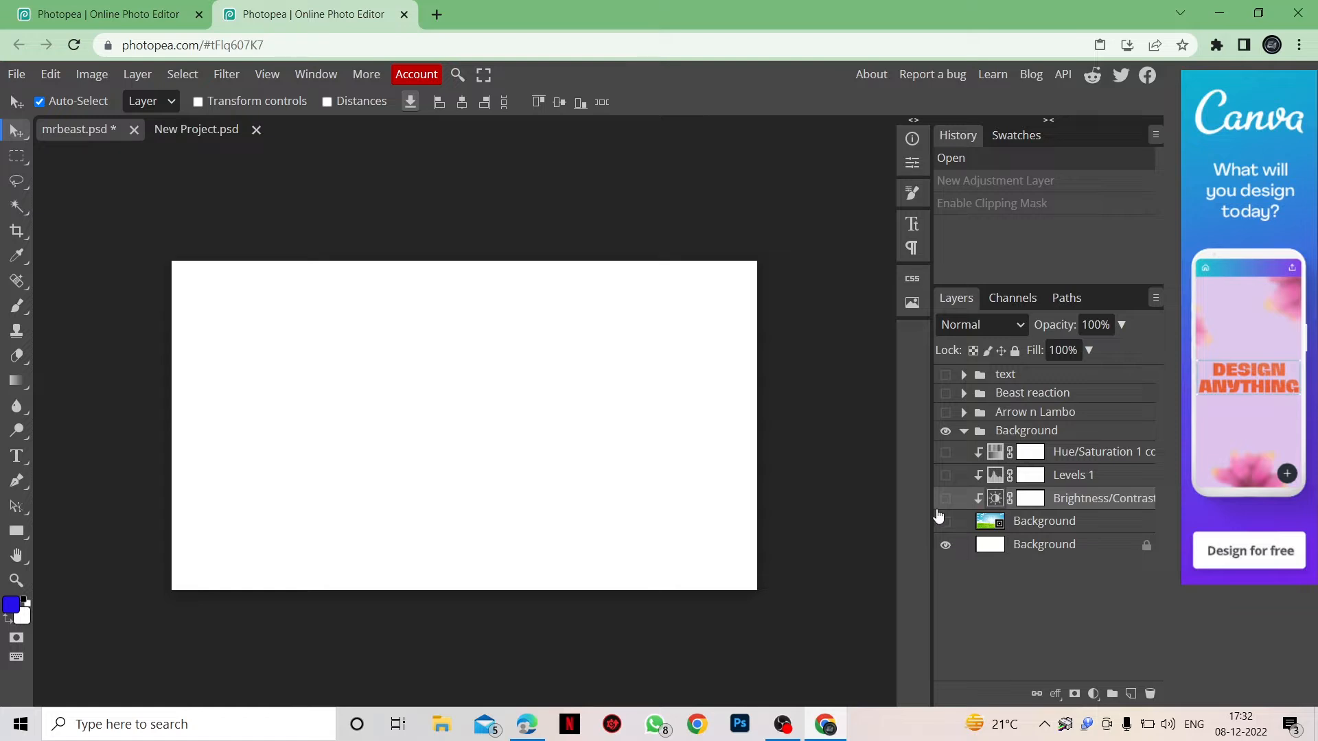
# Show the sky-and-grass Background layer and its Brightness/Contrast adjustment, and inspect the adjustment's settings
pyautogui.click(946, 522)
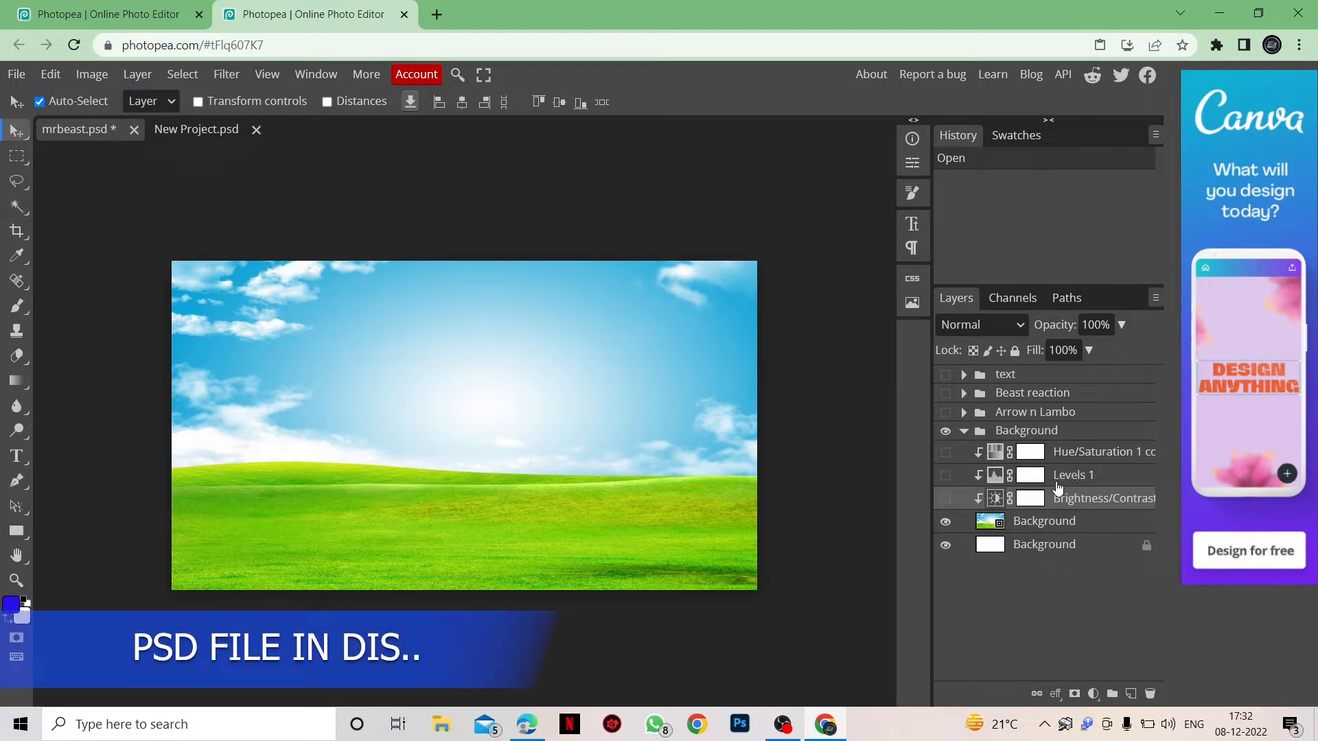
pyautogui.click(947, 499)
pyautogui.doubleClick(994, 499)
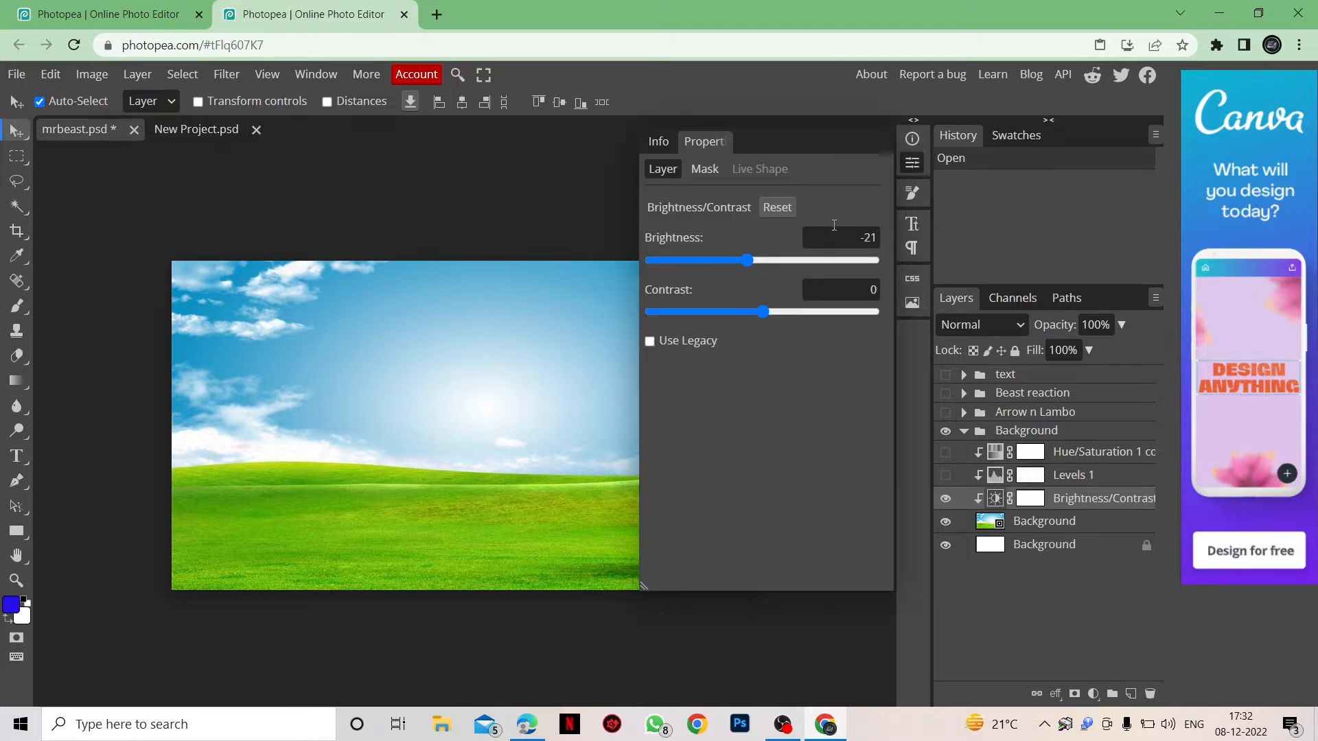
pyautogui.click(920, 158)
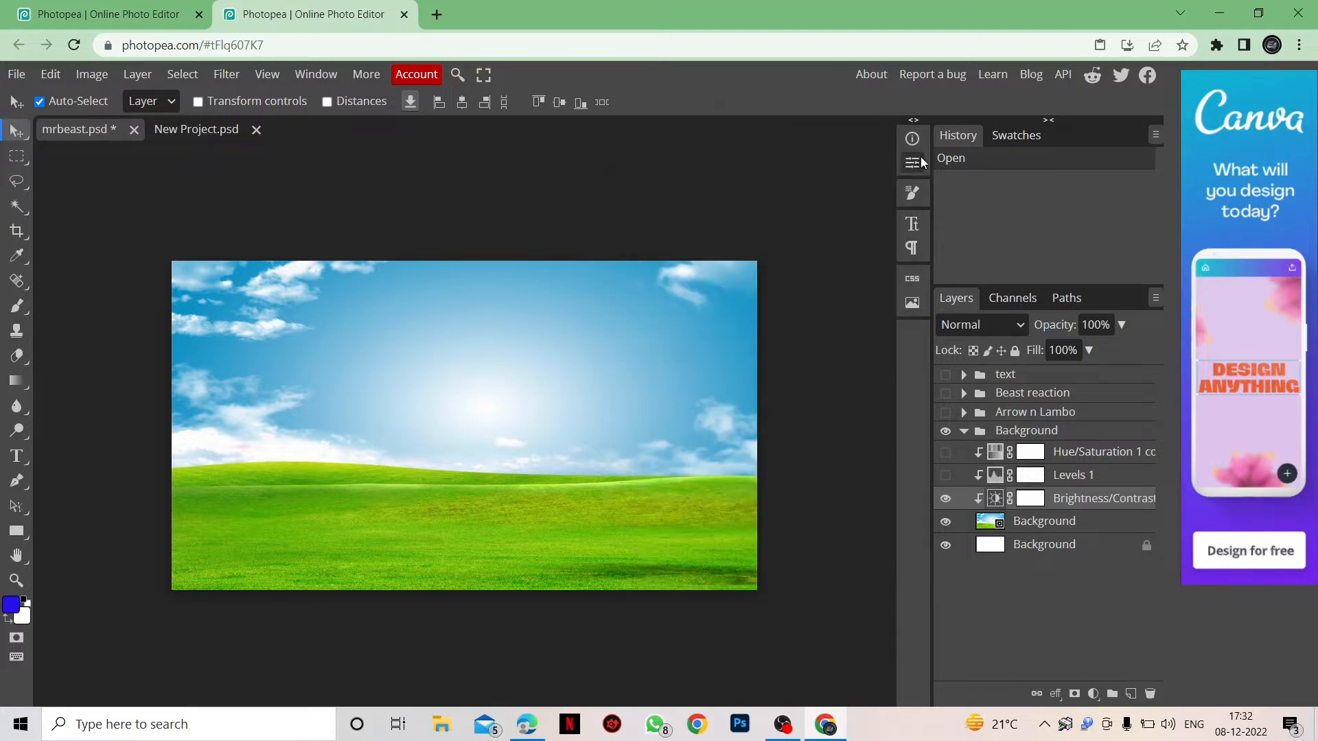
# Add a Brightness/Contrast adjustment layer above the existing one in the Background group and set its brightness to 22
pyautogui.click(1093, 695)
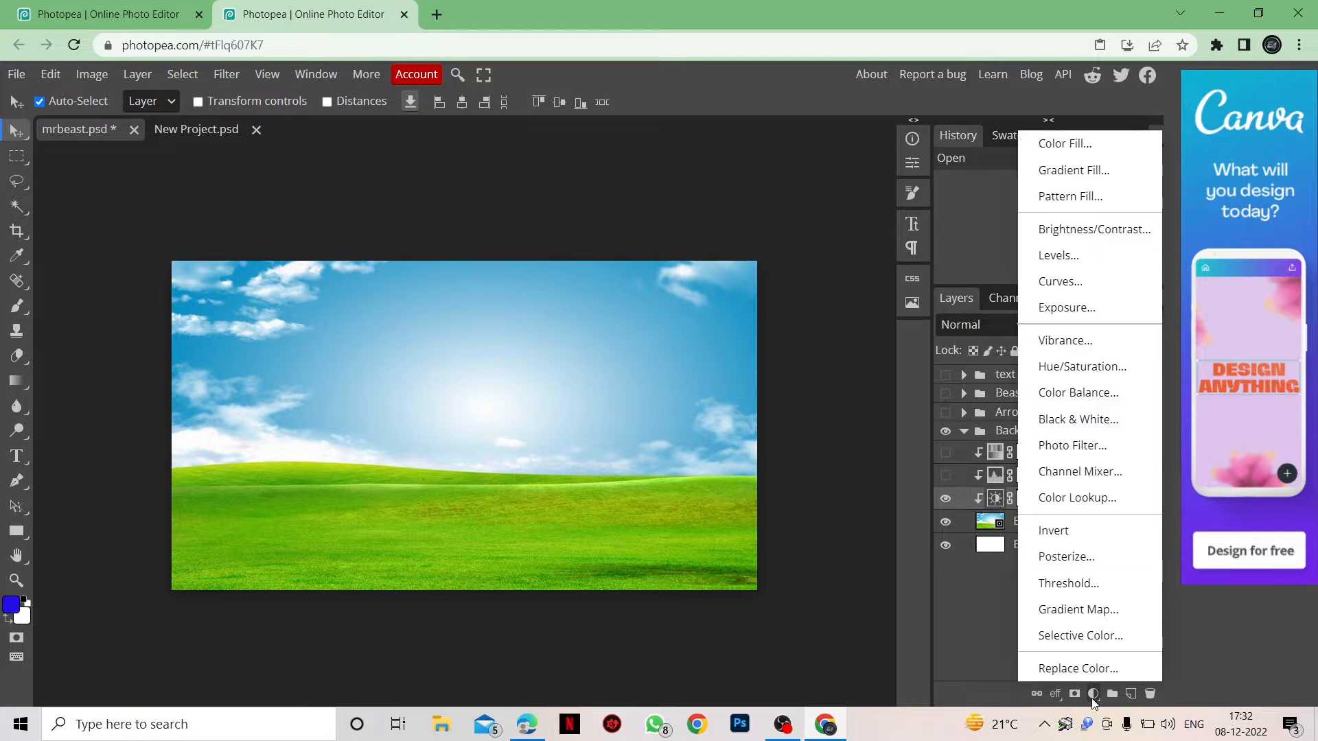
pyautogui.click(1095, 231)
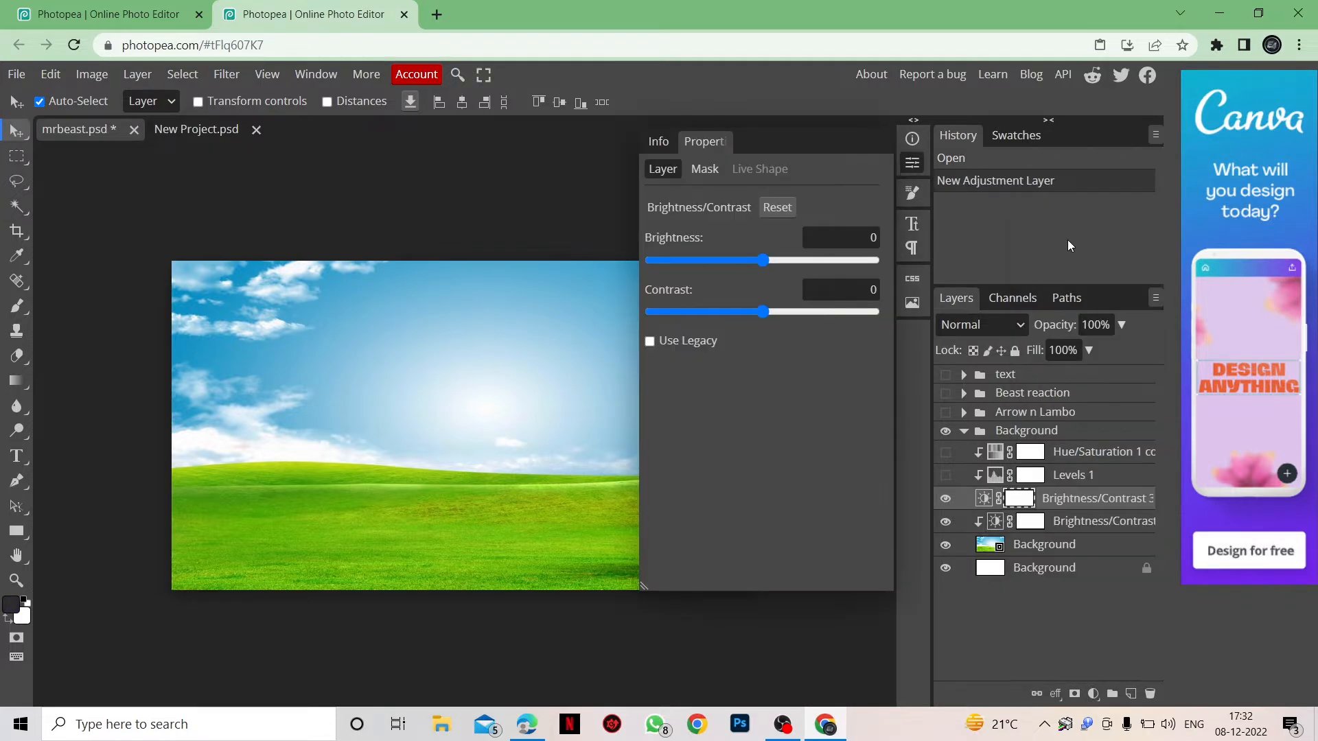
pyautogui.moveTo(768, 262); pyautogui.dragTo(780, 264)
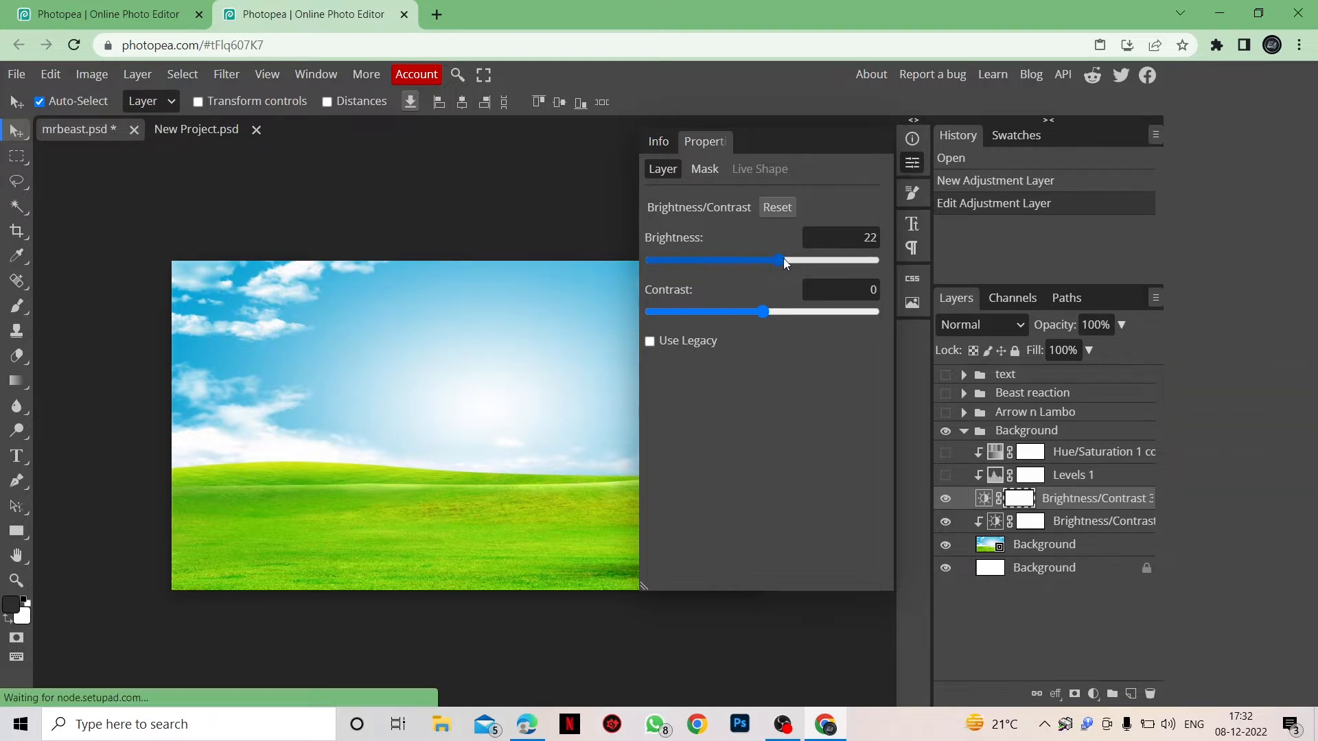
pyautogui.click(913, 162)
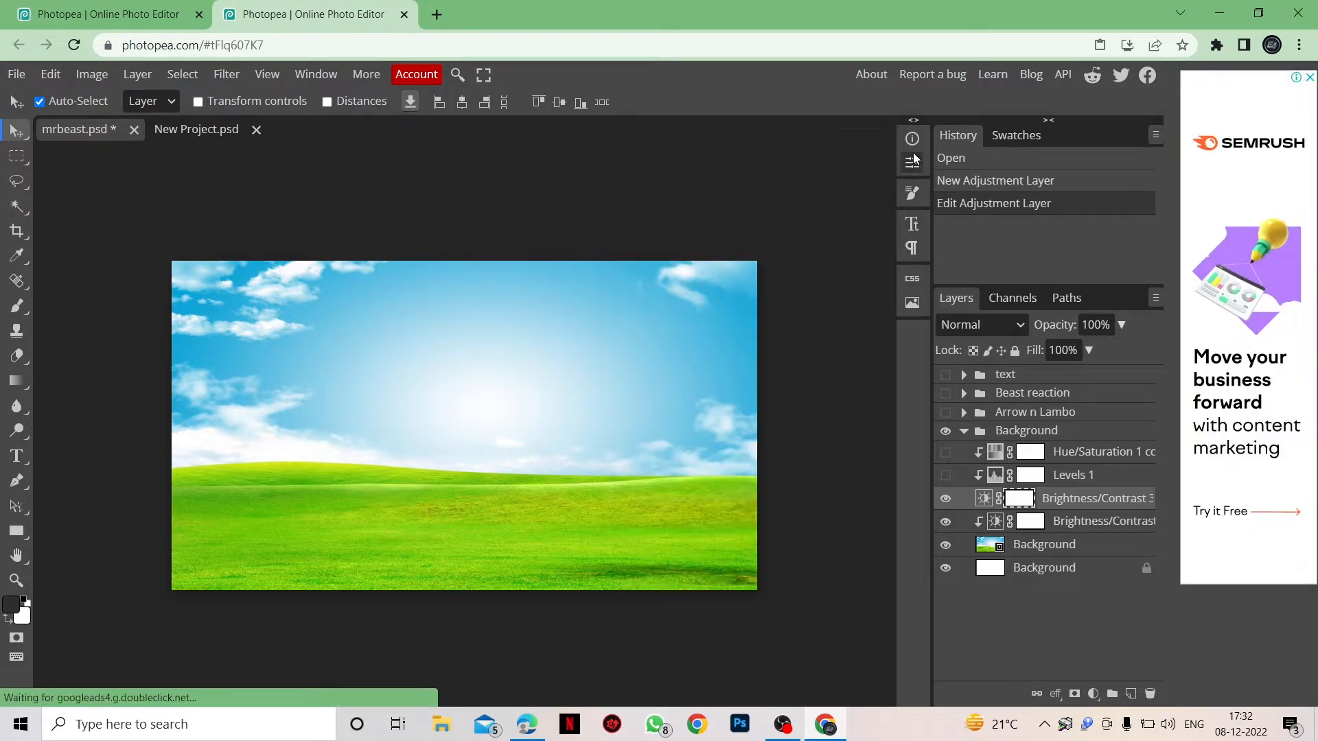
# Apply a clipping mask to the new Brightness/Contrast layer and delete that layer
pyautogui.rightClick(1060, 497)
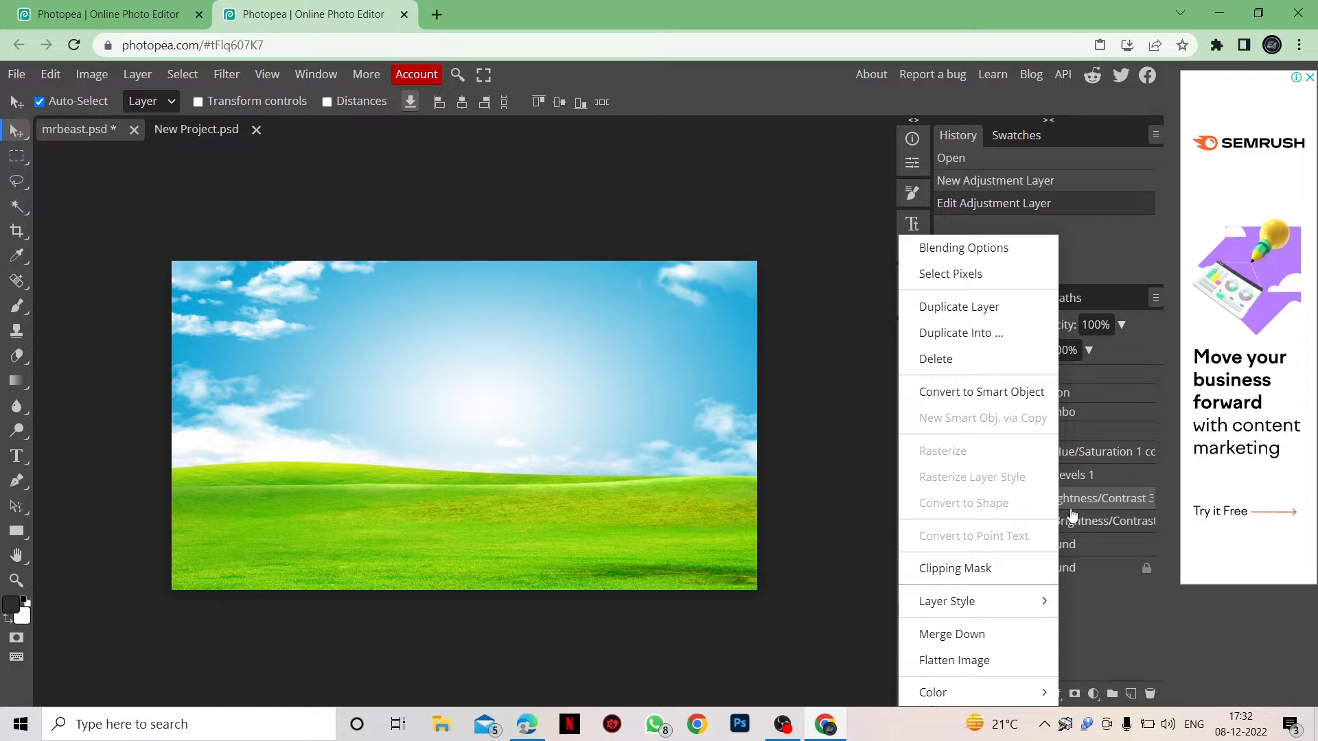
pyautogui.click(1072, 514)
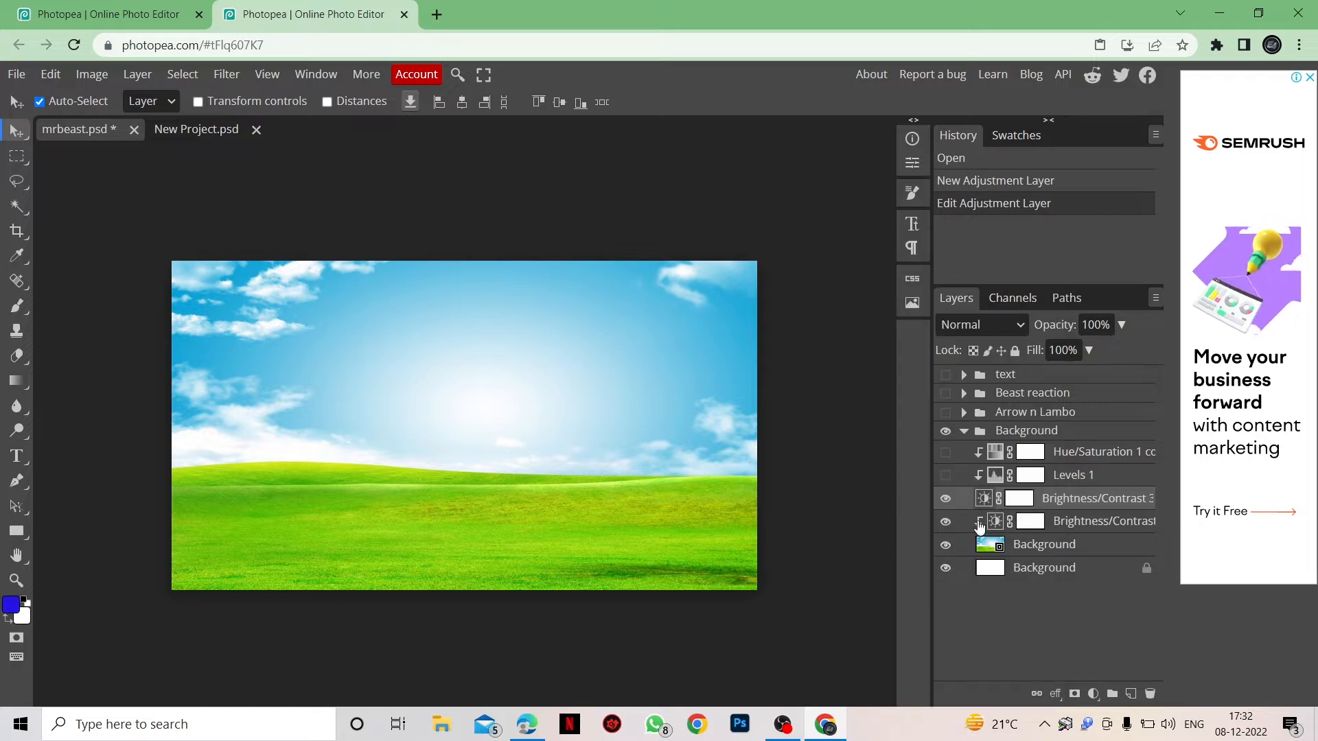
pyautogui.rightClick(1055, 500)
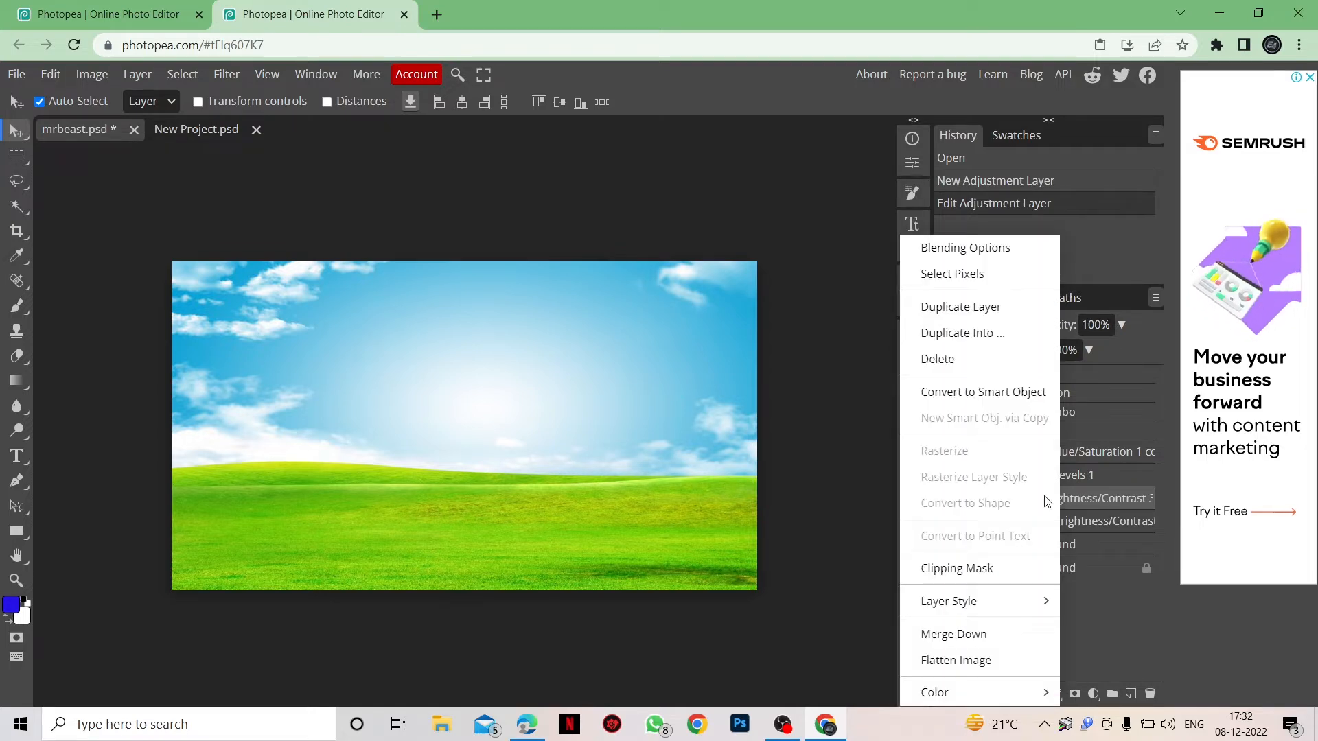
pyautogui.moveTo(991, 598)
pyautogui.click(989, 568)
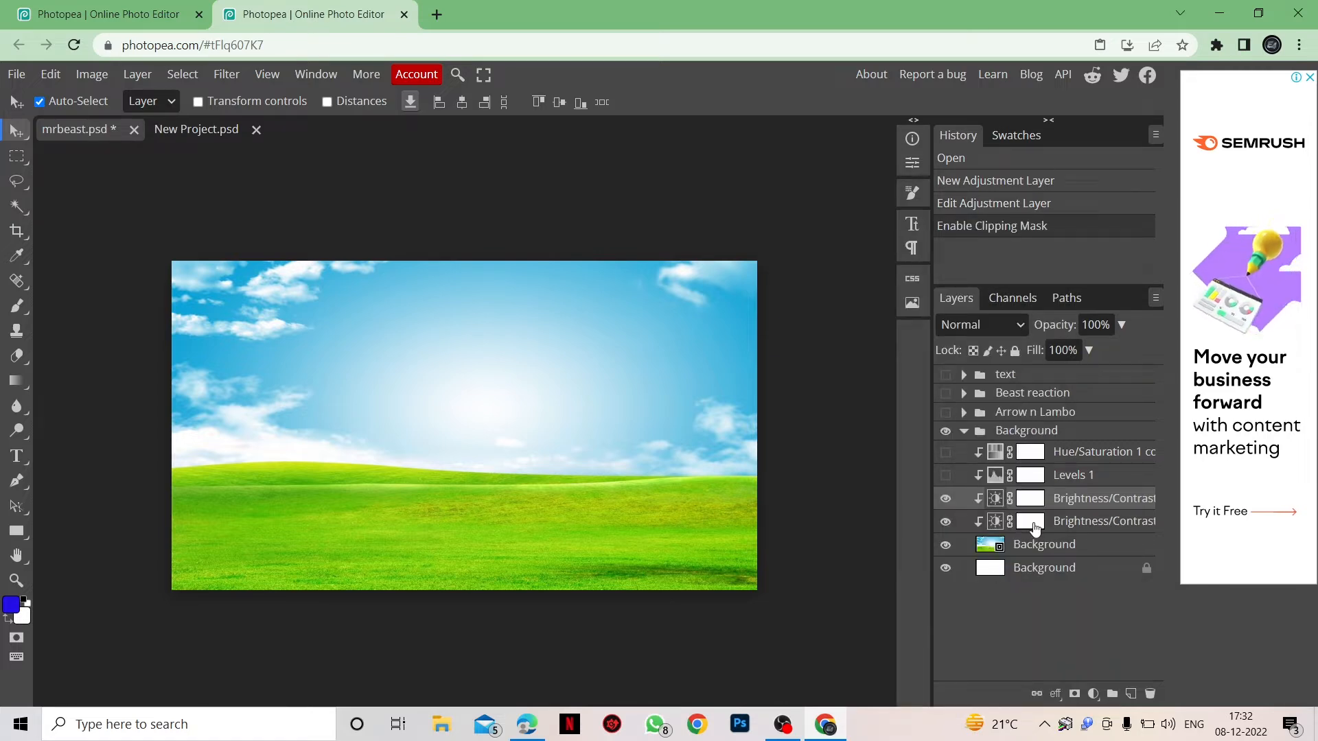
pyautogui.press('Delete')
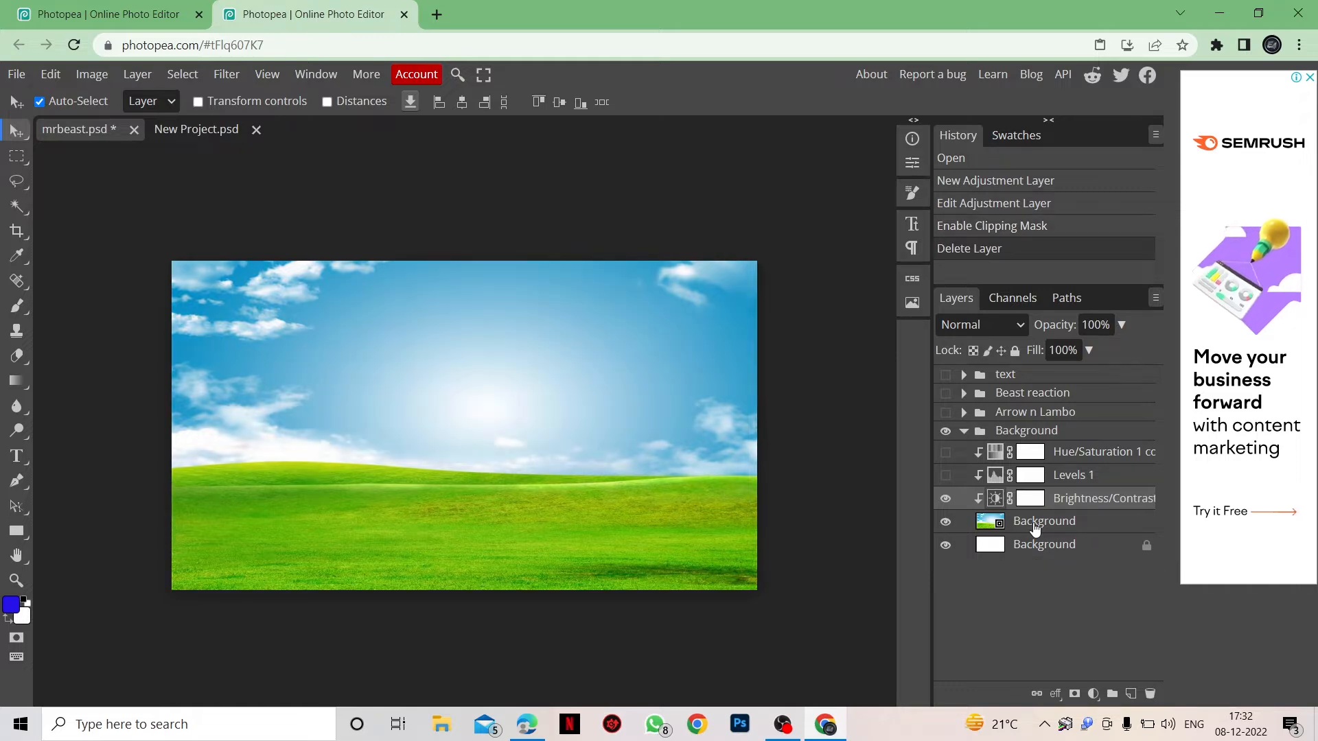
# Show the Levels 1 adjustment in the Background group and open its settings
pyautogui.click(947, 477)
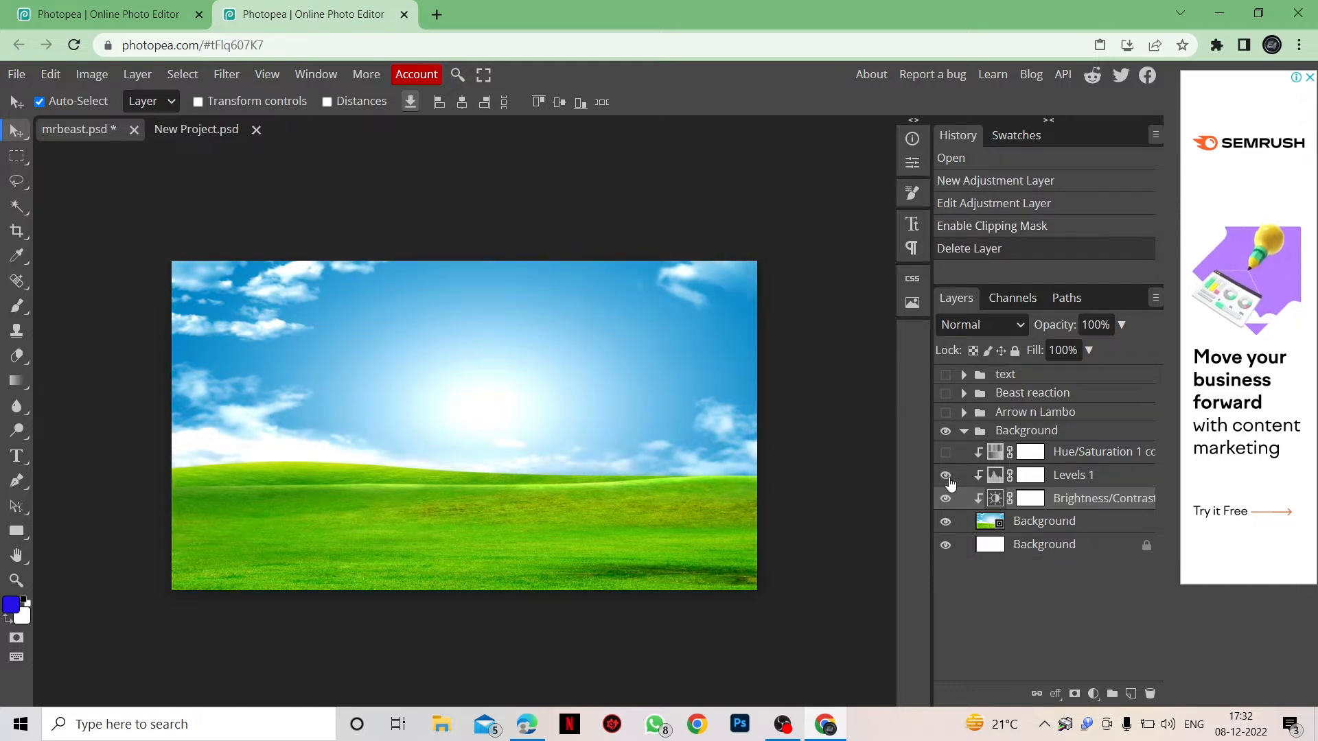
pyautogui.doubleClick(1001, 483)
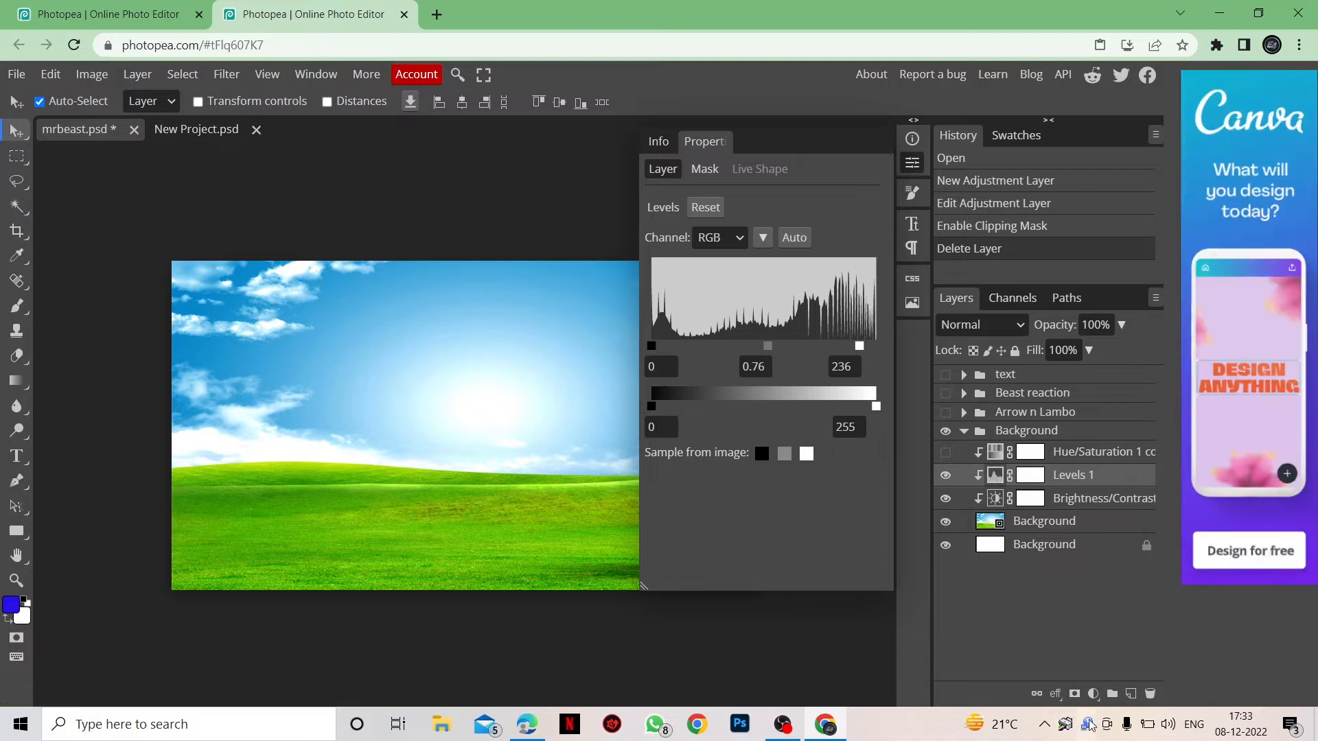
# Add another Levels adjustment layer above Levels 1 and delete its raster mask
pyautogui.click(1093, 693)
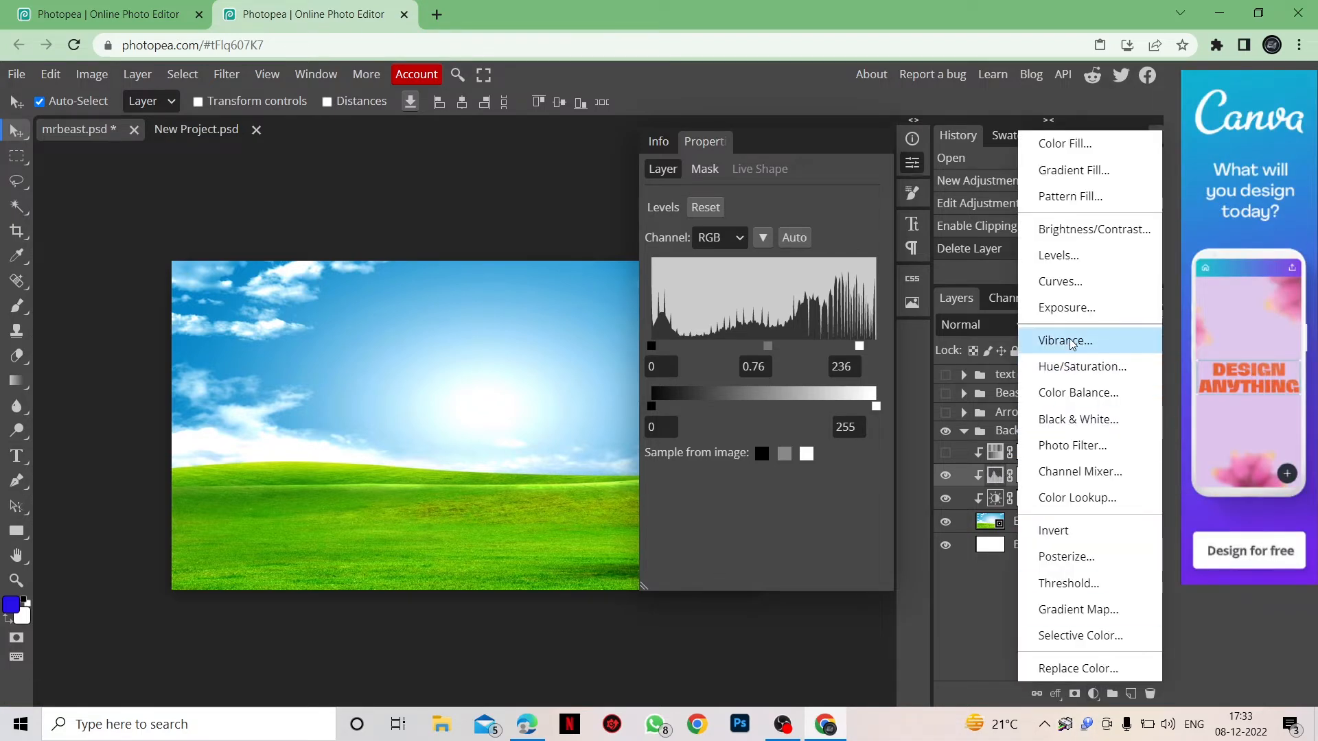
pyautogui.click(1057, 260)
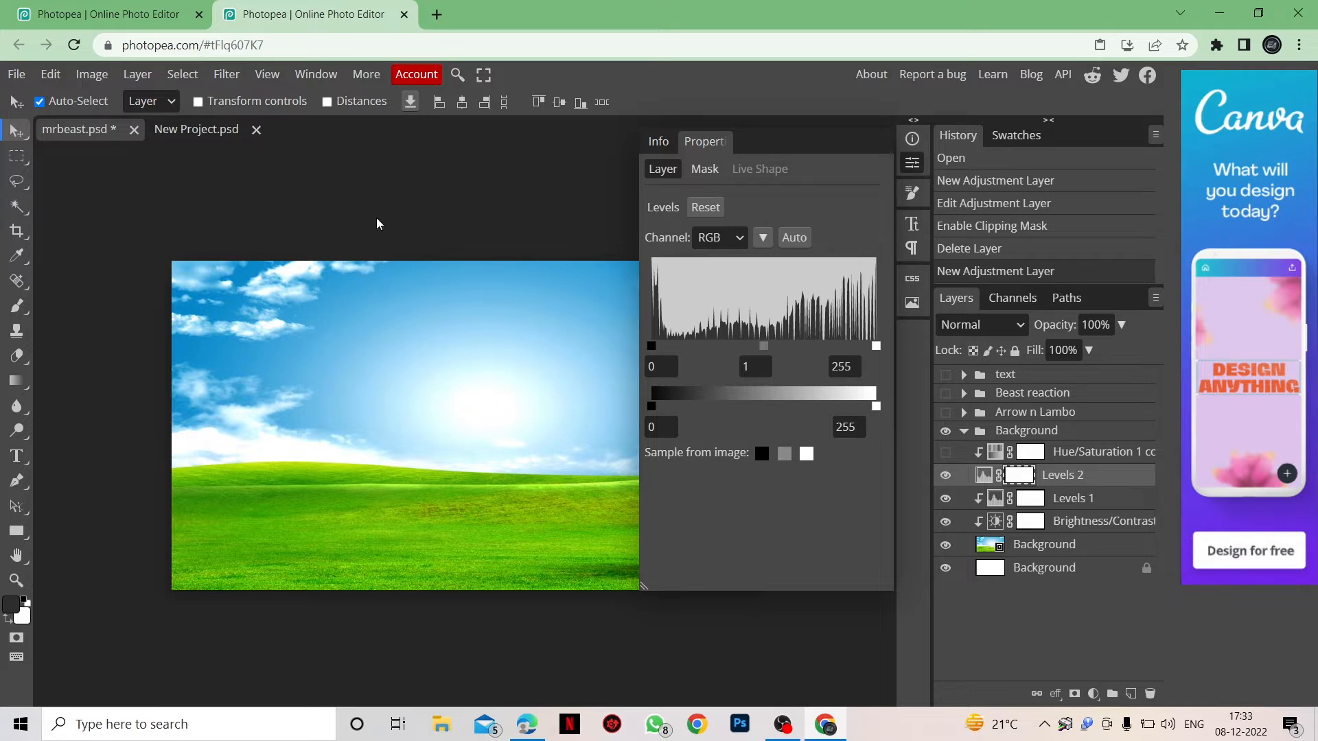
pyautogui.press('Delete')
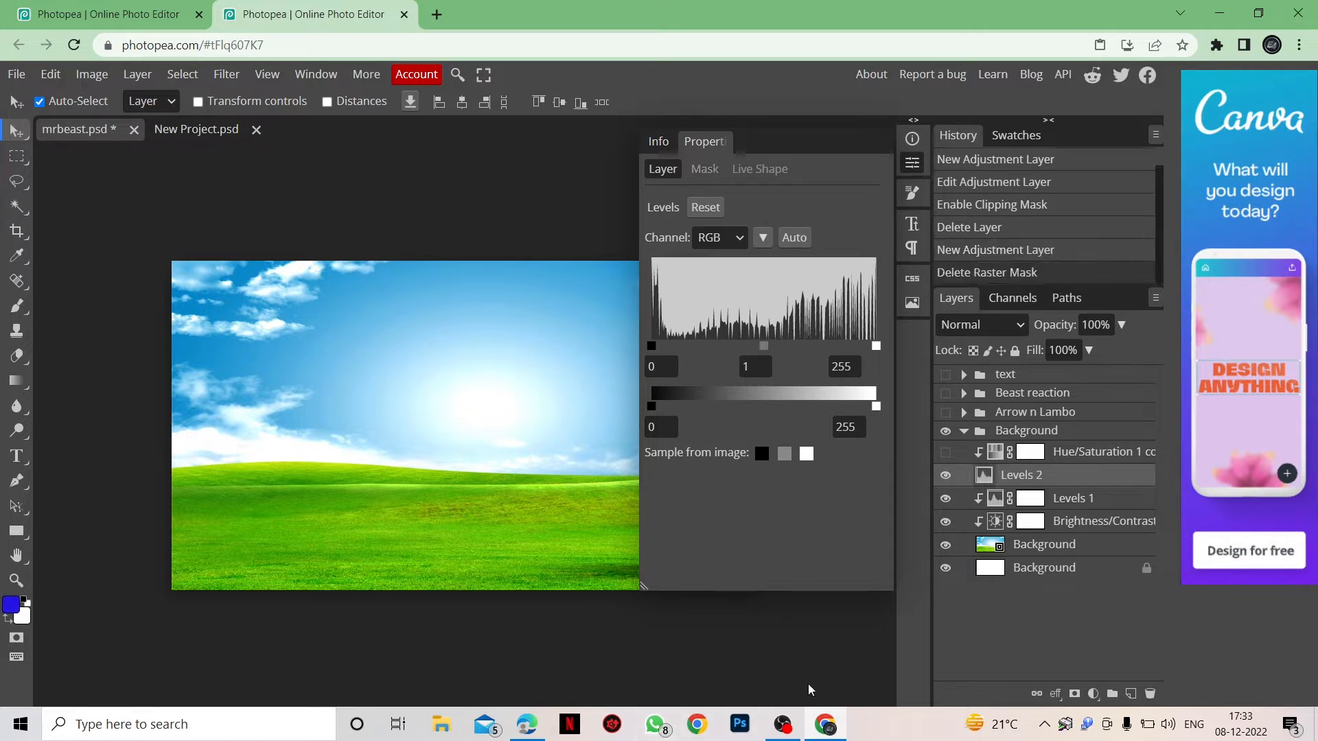
pyautogui.click(913, 165)
# Show the Hue/Saturation adjustment at the top of the Background group and collapse the group
pyautogui.click(945, 453)
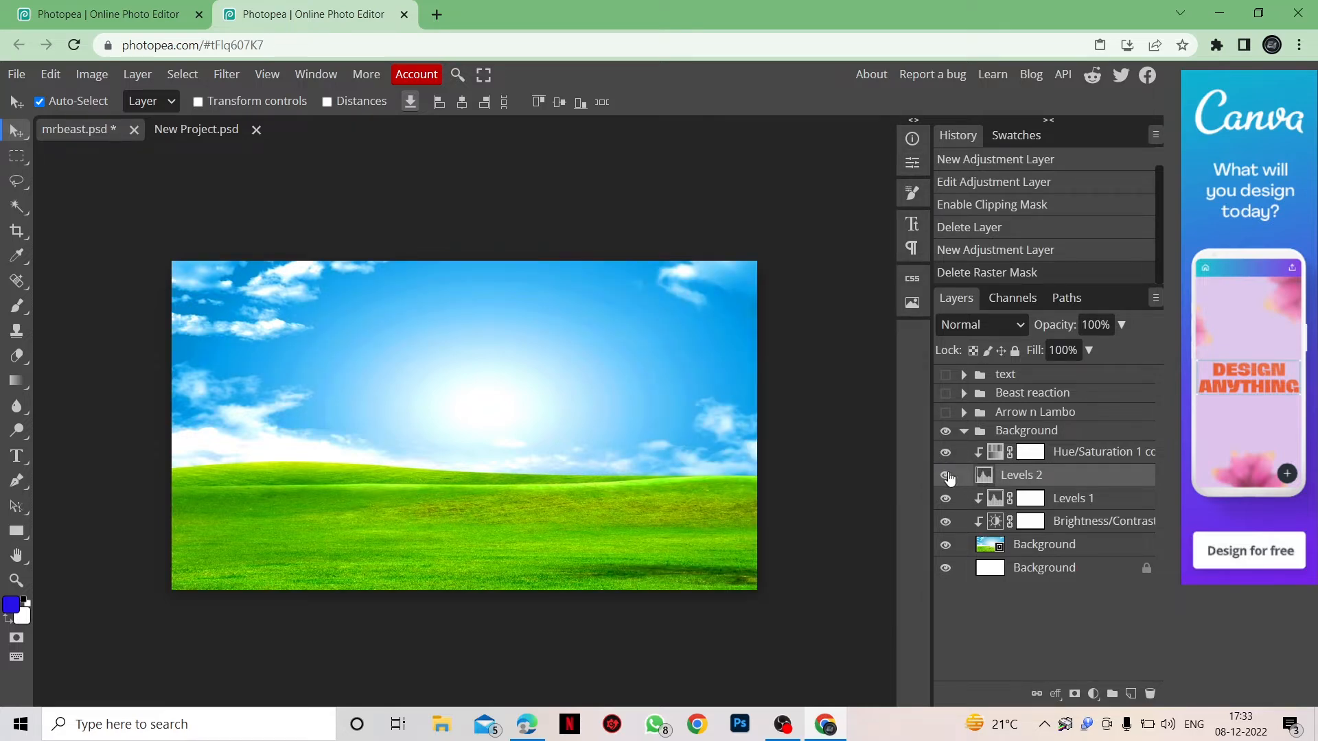
pyautogui.click(965, 433)
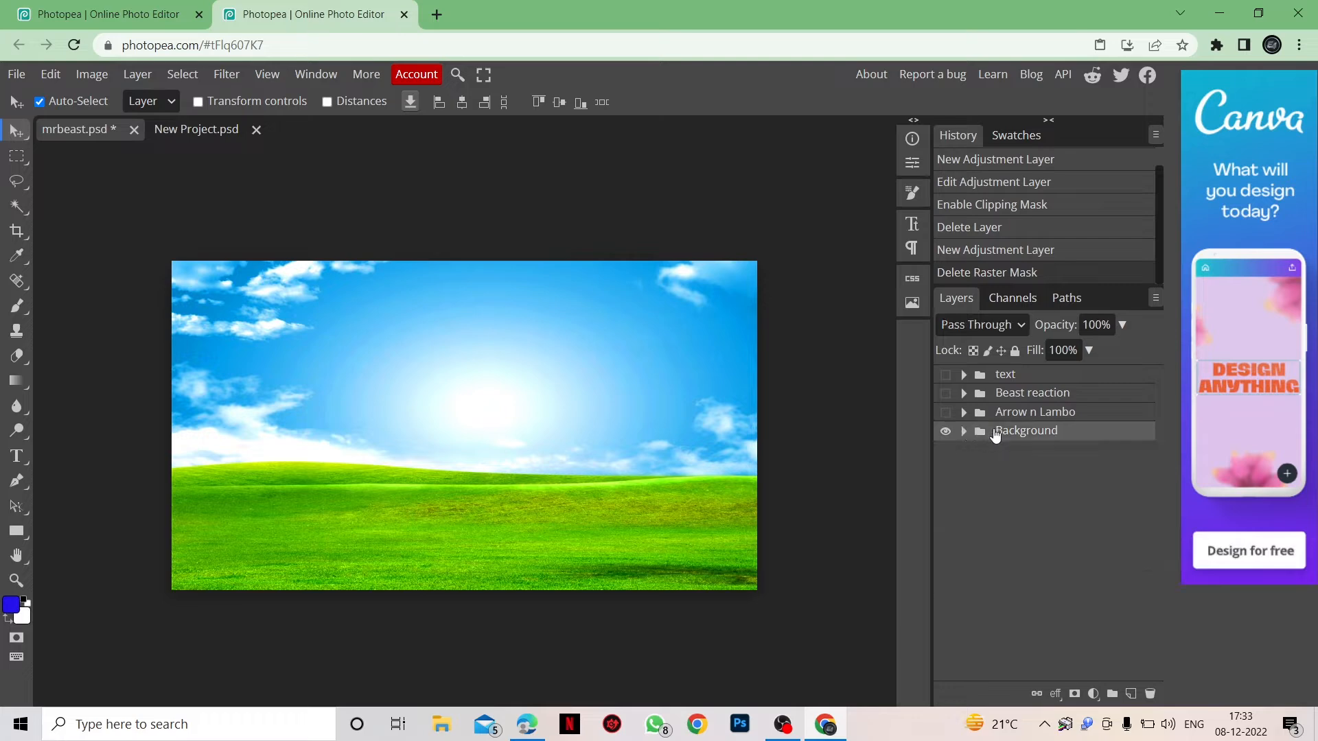
pyautogui.doubleClick(1035, 432)
pyautogui.click(1088, 440)
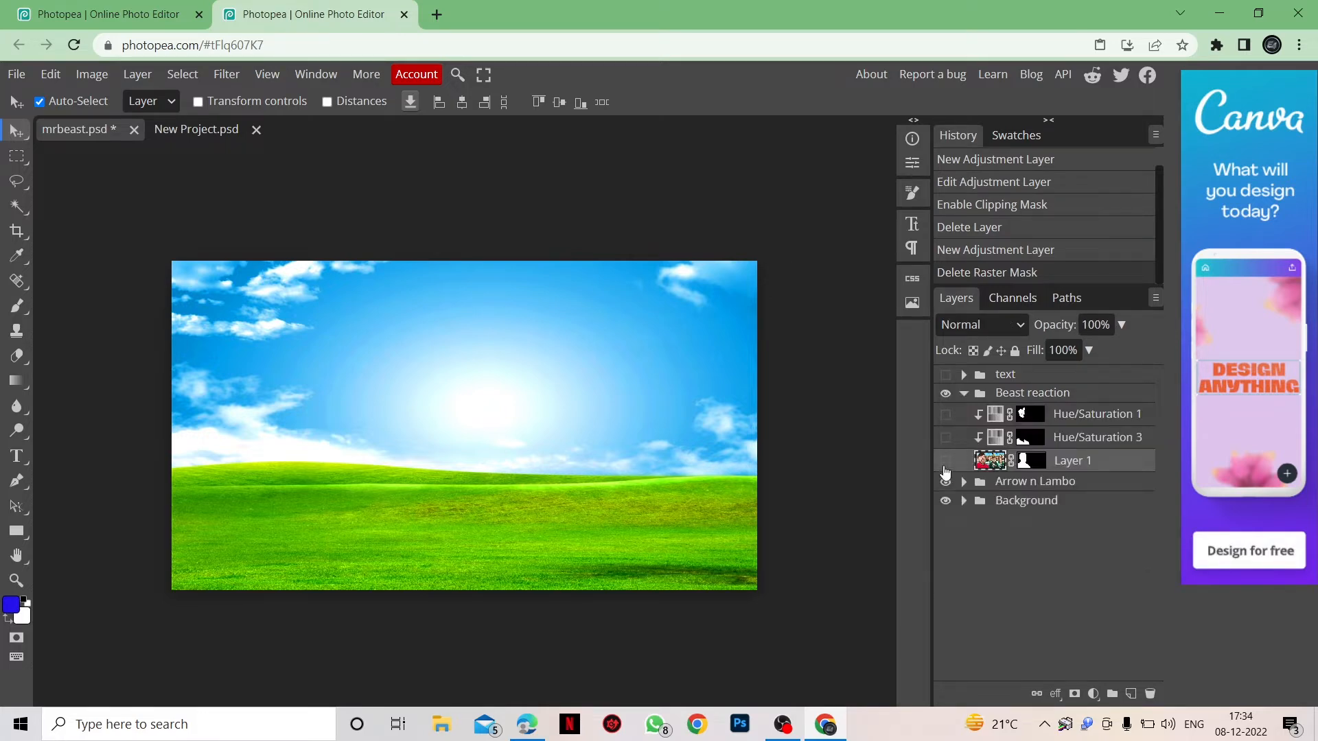
# Show Layer 1 and the Hue/Saturation 3 adjustment in the Beast reaction group, and open that adjustment's settings
pyautogui.click(945, 462)
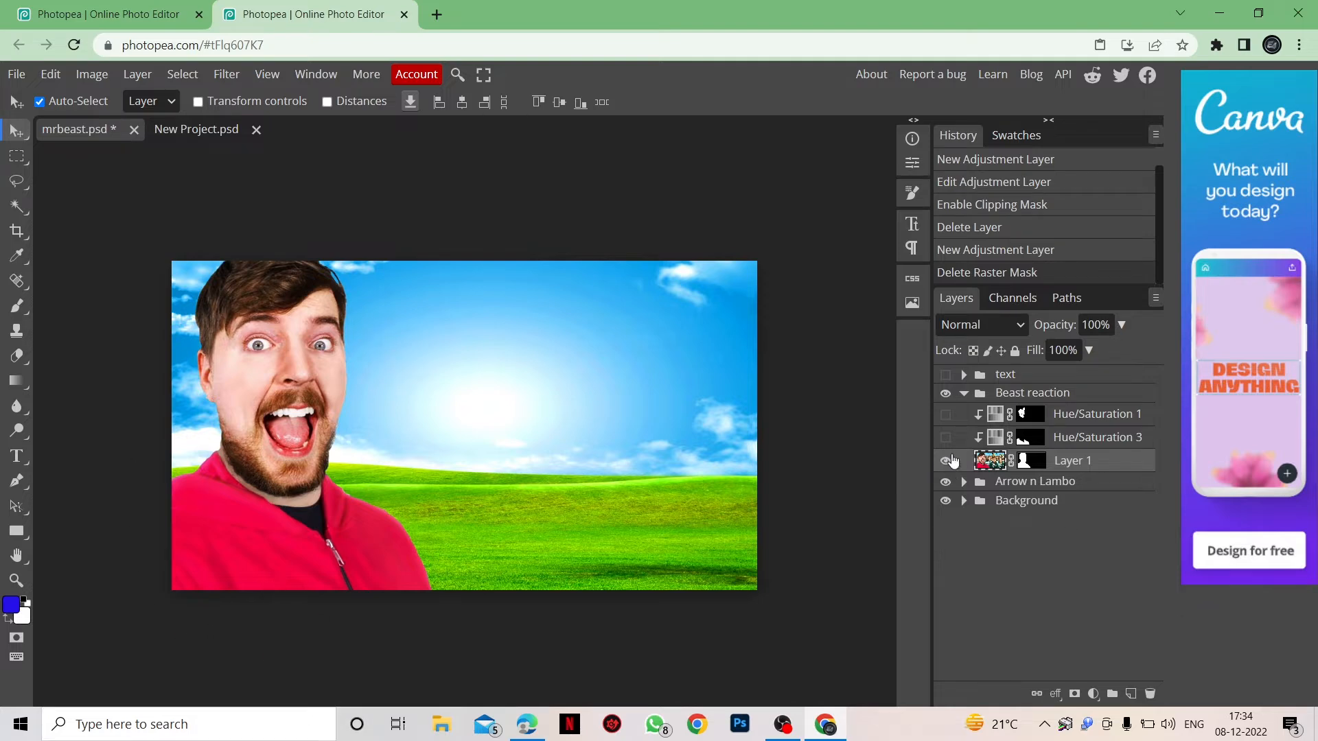
pyautogui.click(946, 438)
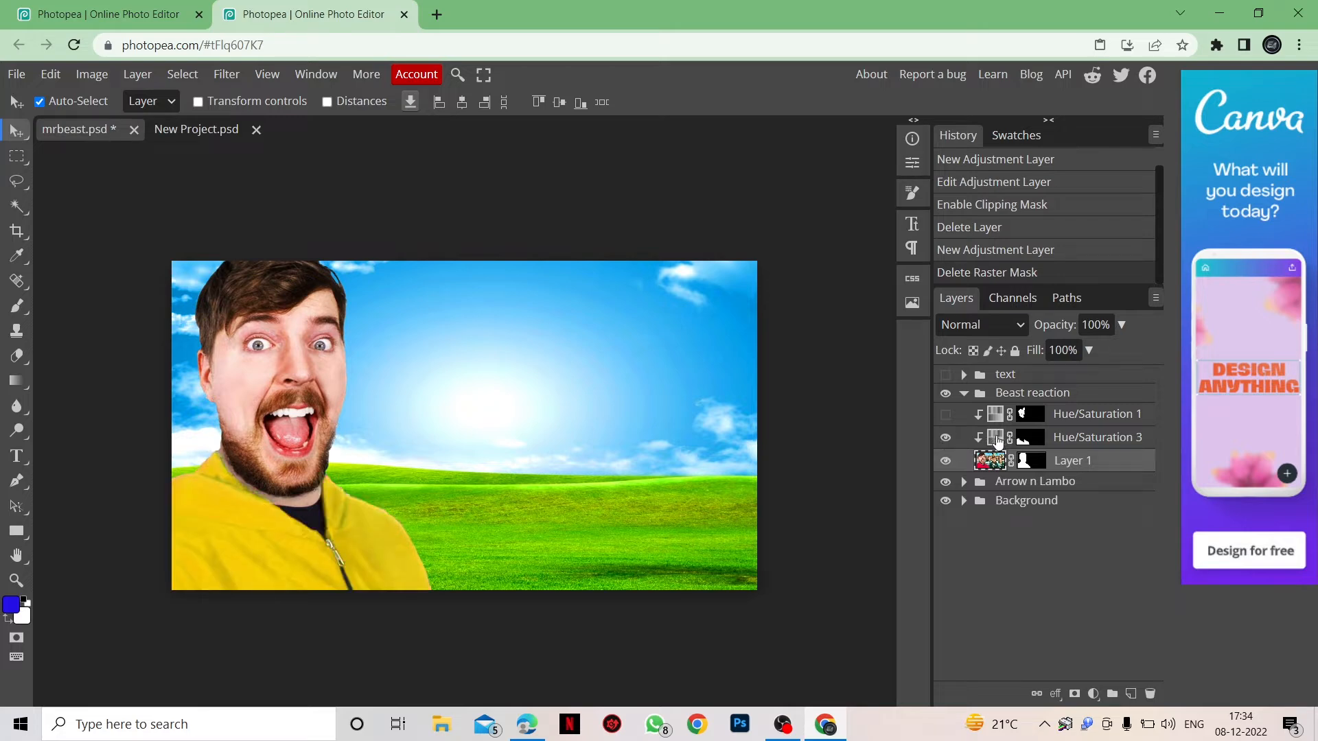
pyautogui.doubleClick(997, 439)
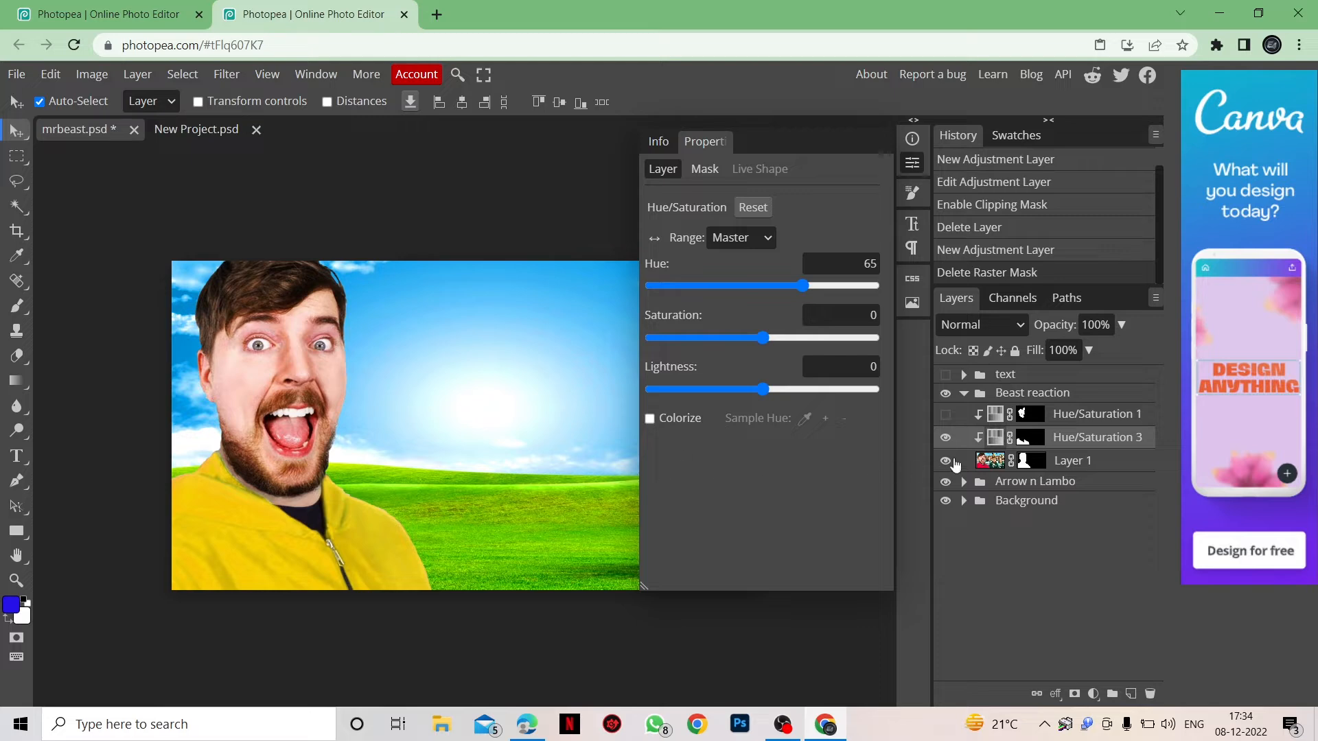
# Show the Hue/Saturation 1 adjustment in the Beast reaction group and inspect its settings and the available adjustment types
pyautogui.click(945, 415)
pyautogui.click(991, 416)
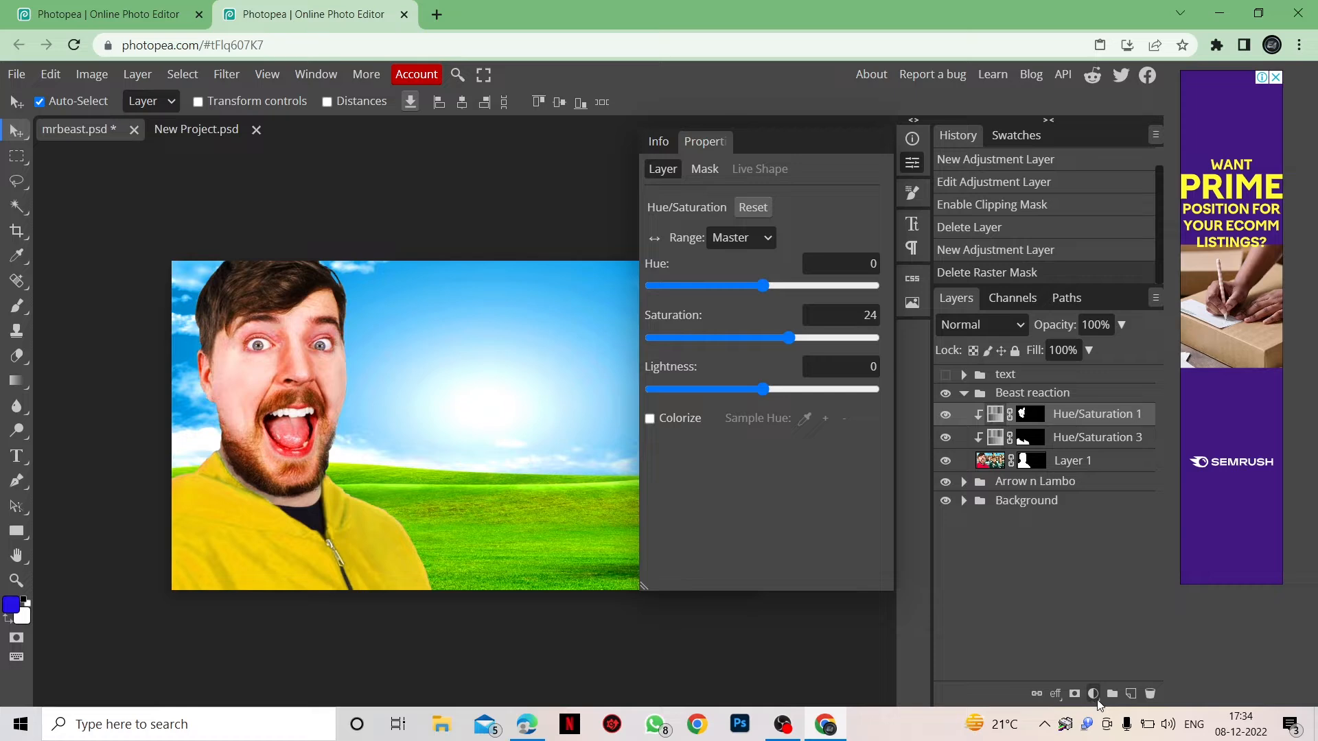
pyautogui.click(1093, 694)
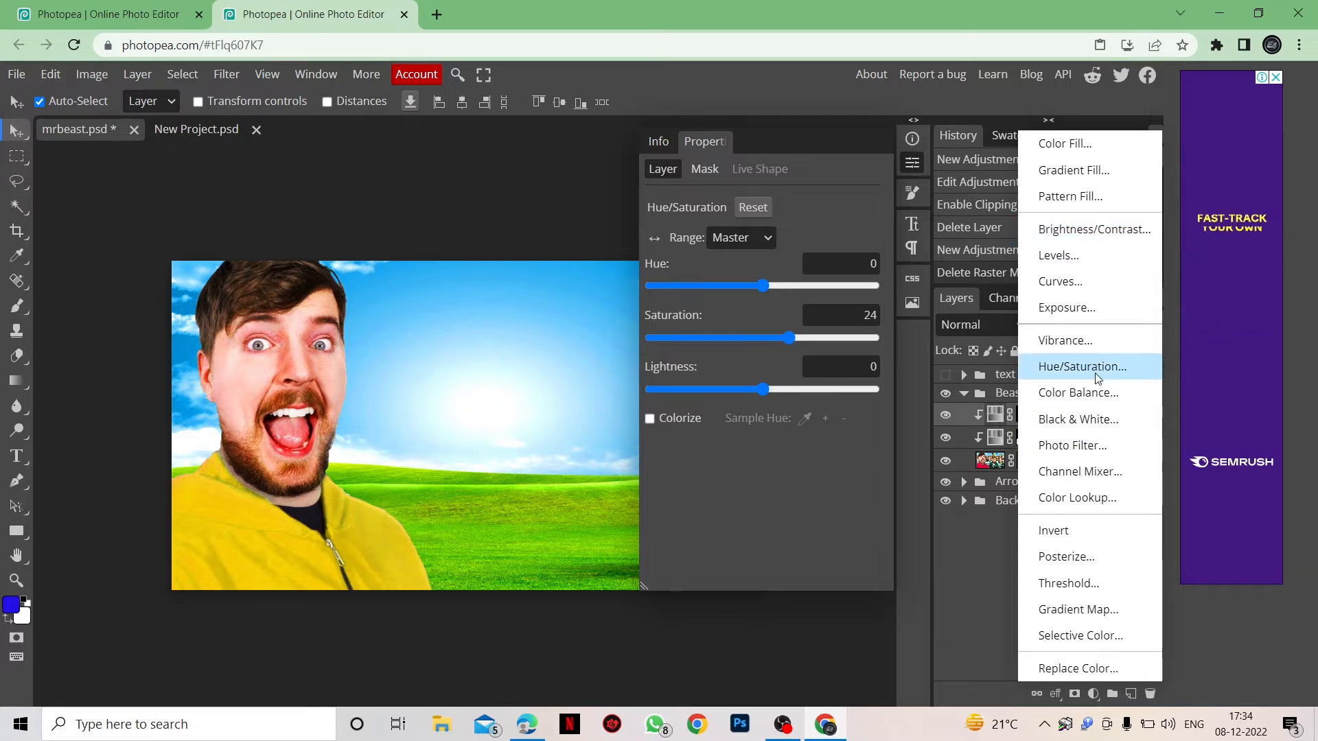
pyautogui.click(958, 604)
# Collapse the Beast reaction group and show the yellow Lamborghini and aRROW layers in the Arrow n Lambo group
pyautogui.click(964, 394)
pyautogui.click(964, 412)
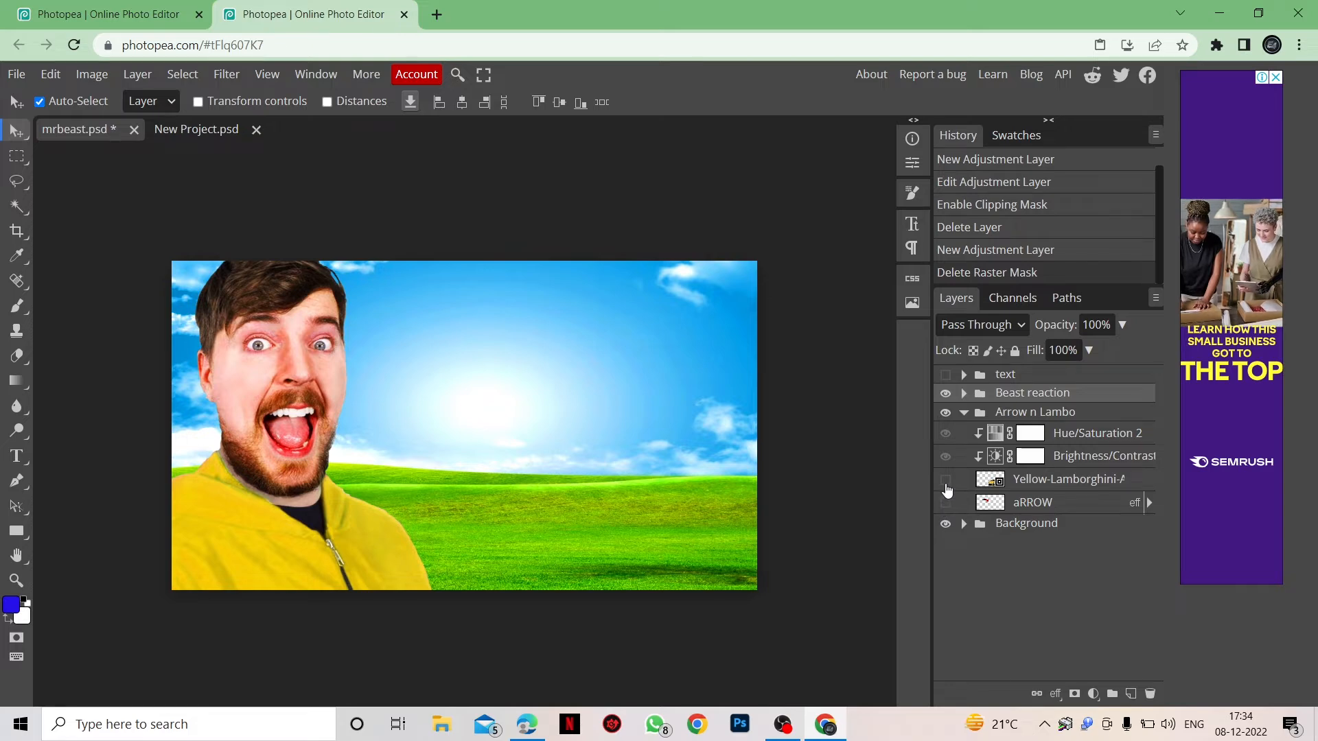
pyautogui.click(947, 484)
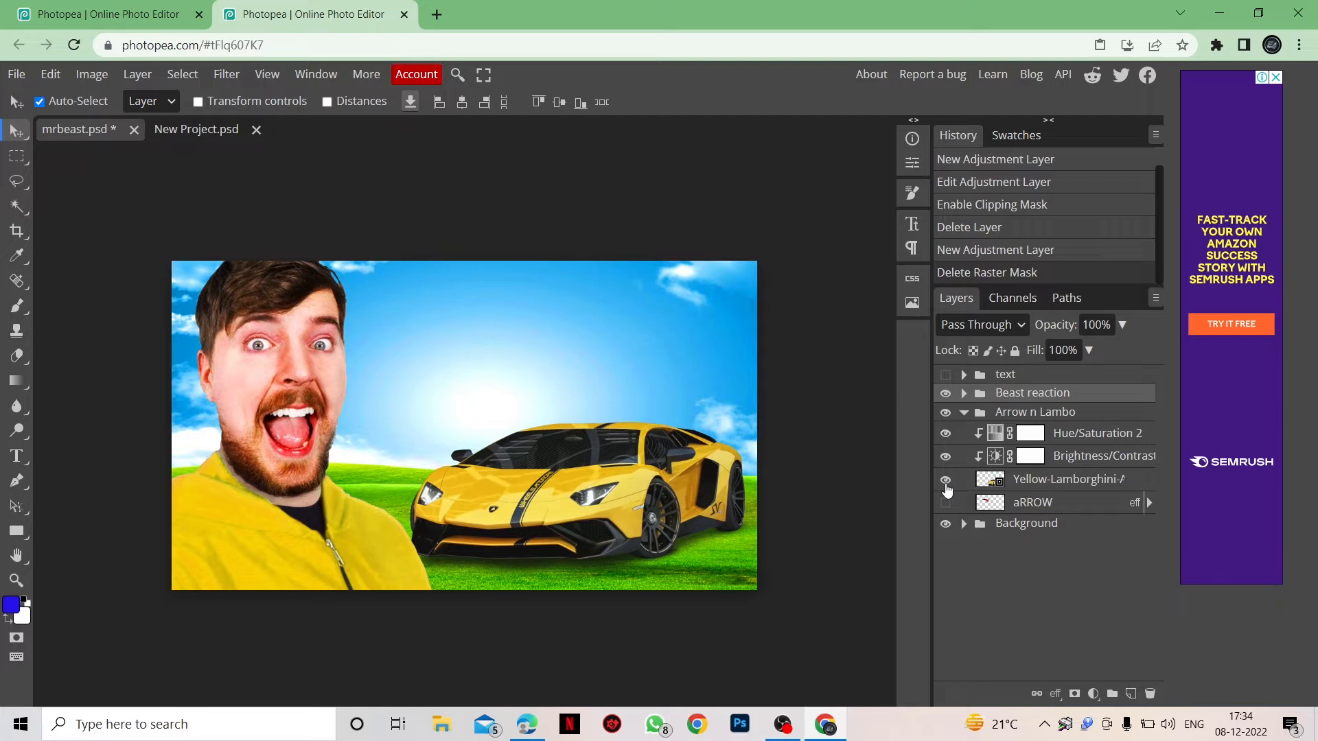
pyautogui.click(946, 503)
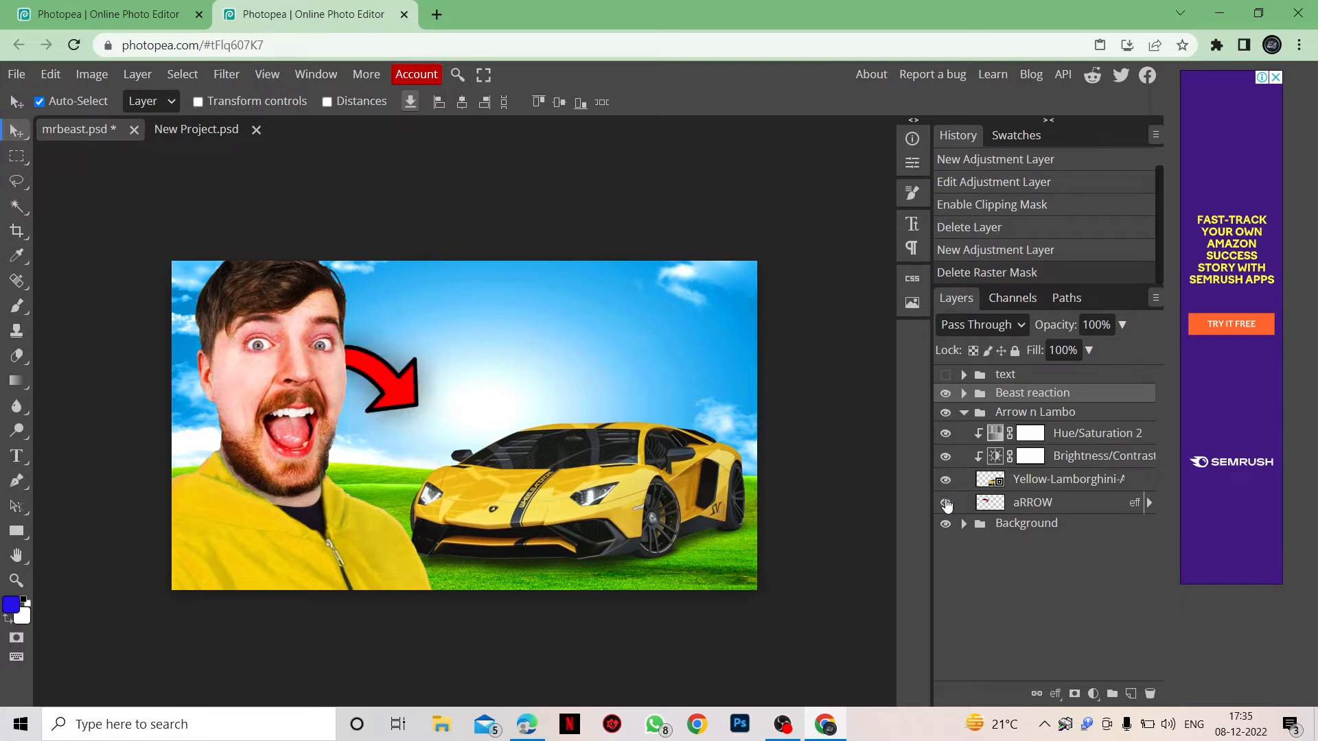
# Compare the car with and without the Hue/Saturation 2 adjustment and open that adjustment's settings
pyautogui.click(946, 439)
pyautogui.click(946, 439)
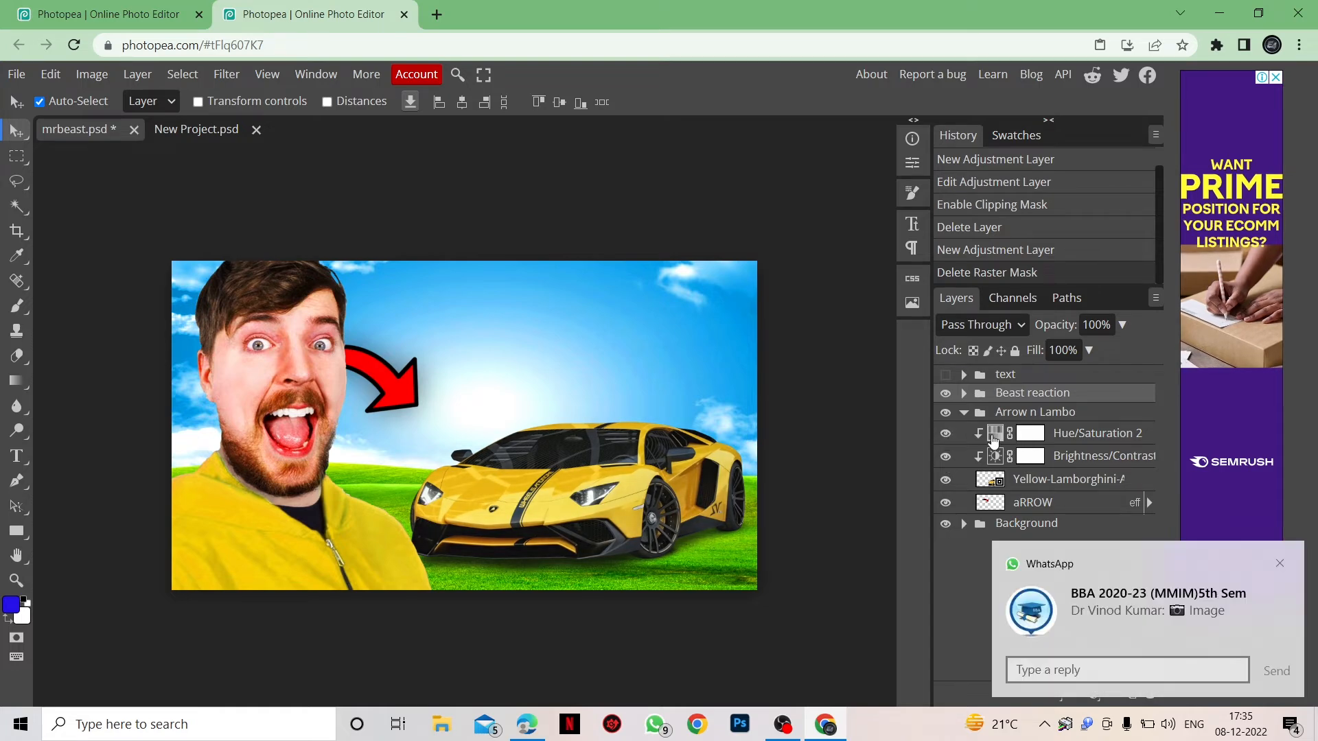
pyautogui.click(1280, 563)
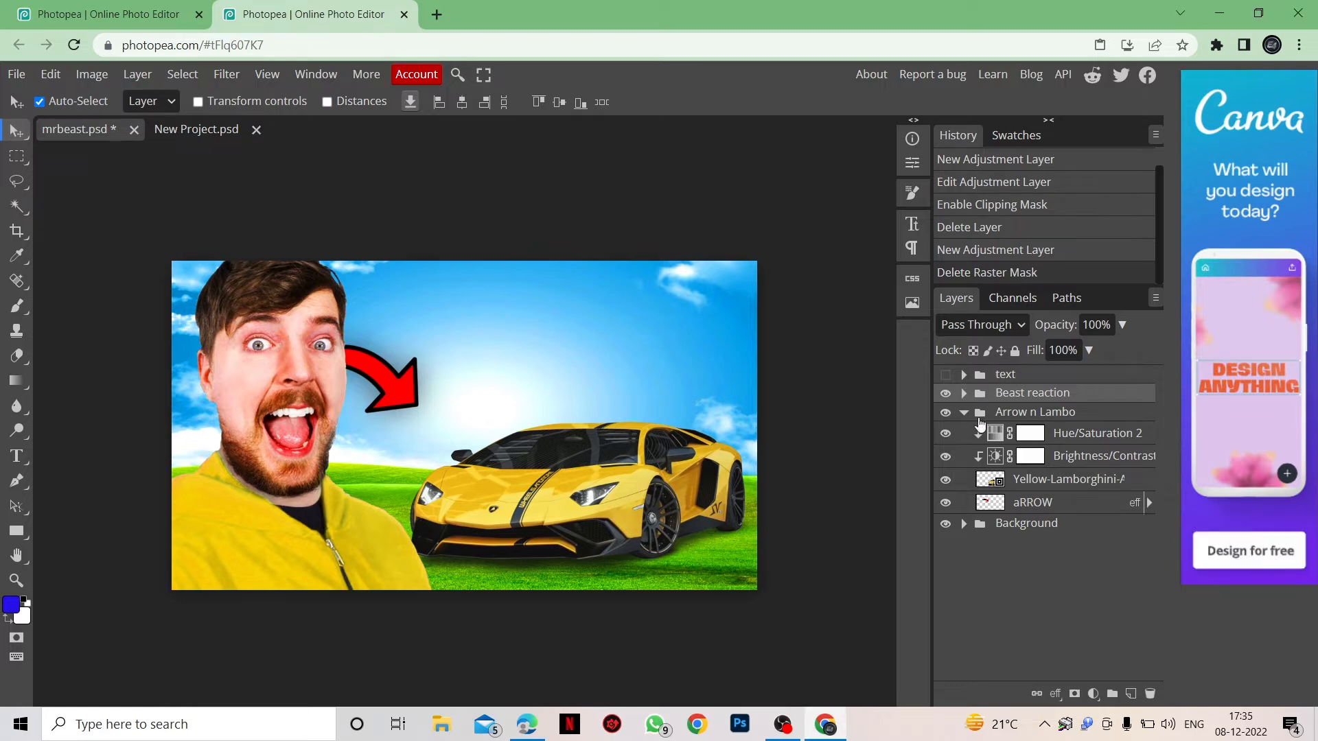
pyautogui.doubleClick(995, 440)
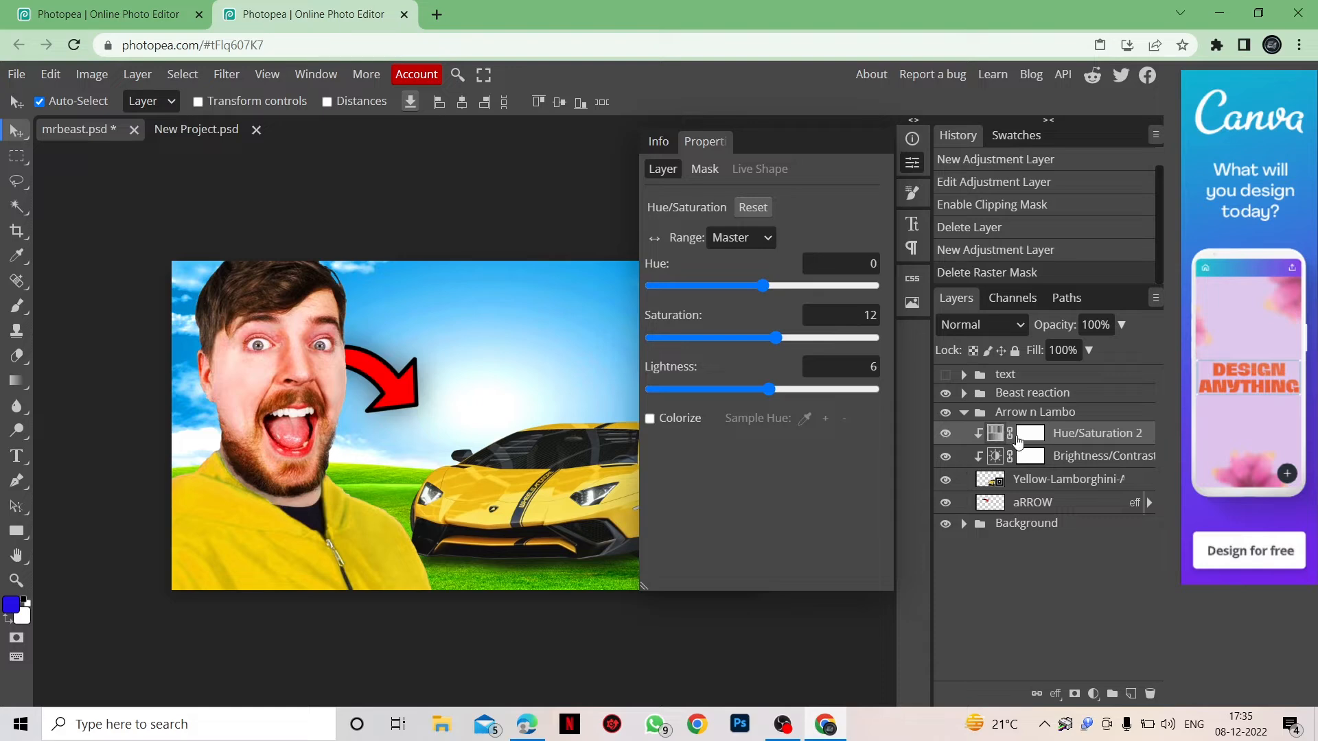
# Inspect the Brightness/Contrast adjustment on the Lamborghini, collapse the Arrow n Lambo group and close the adjustment settings
pyautogui.click(990, 466)
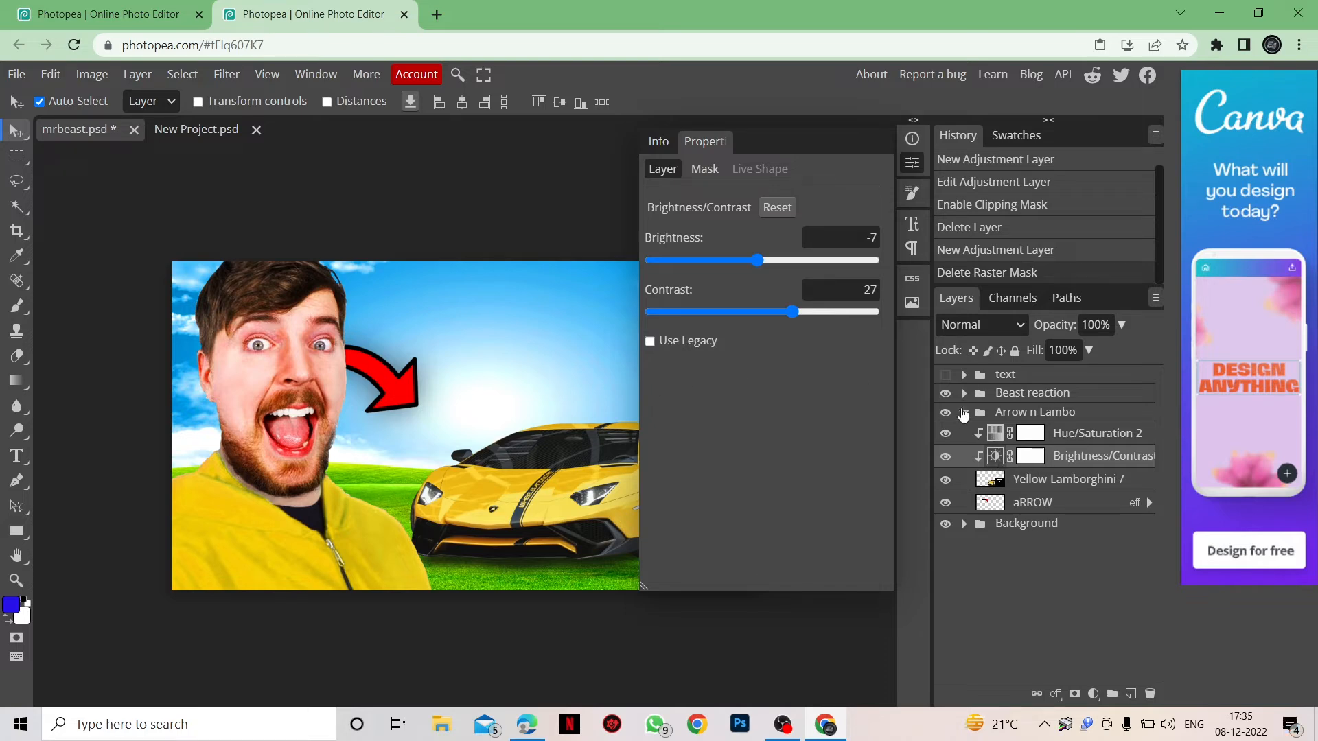
pyautogui.click(963, 412)
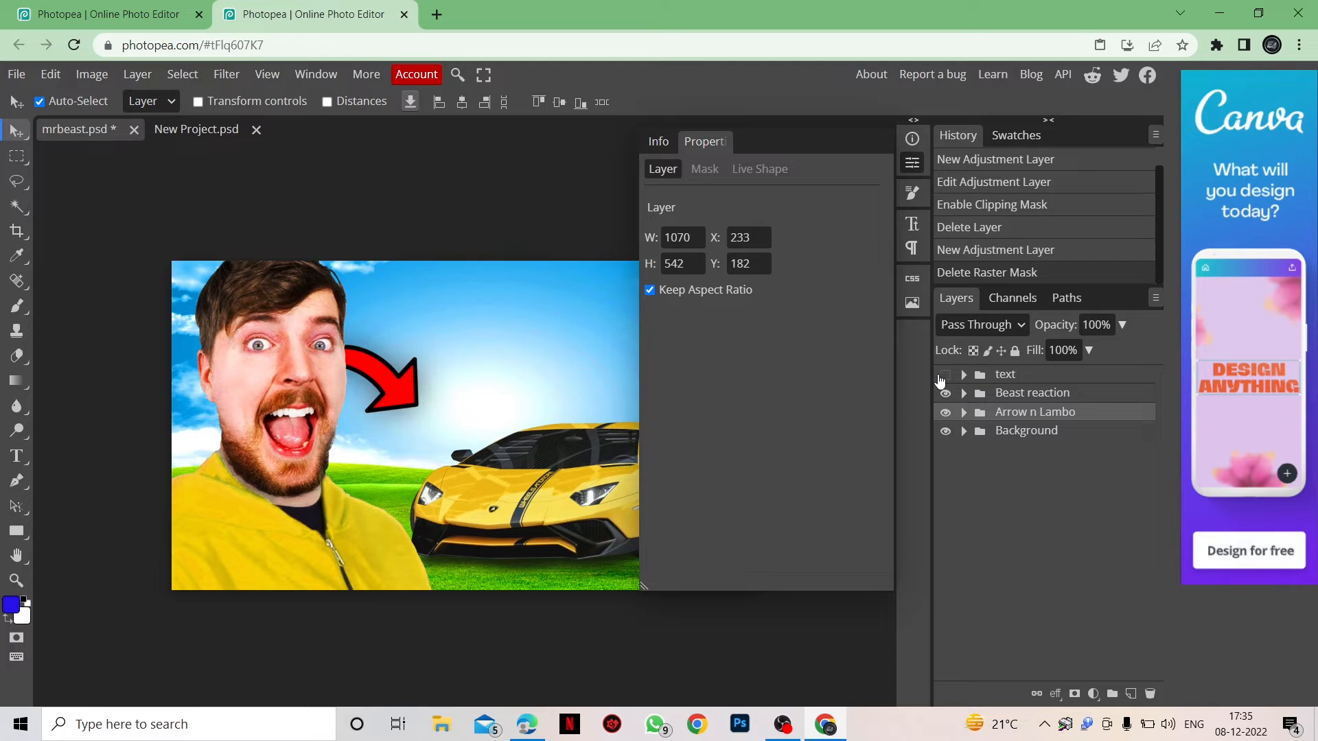
pyautogui.click(924, 159)
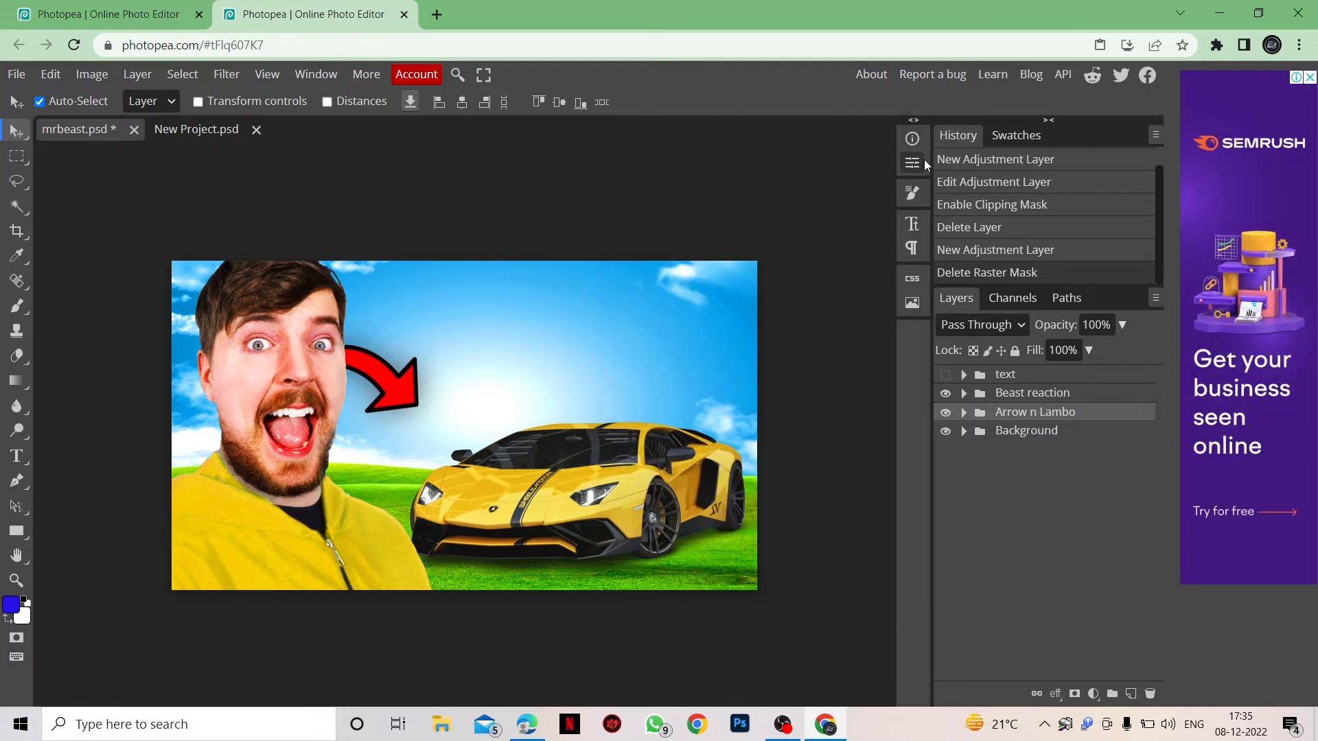
# Expand the text group and make it visible with its 300,000 text layer
pyautogui.click(966, 376)
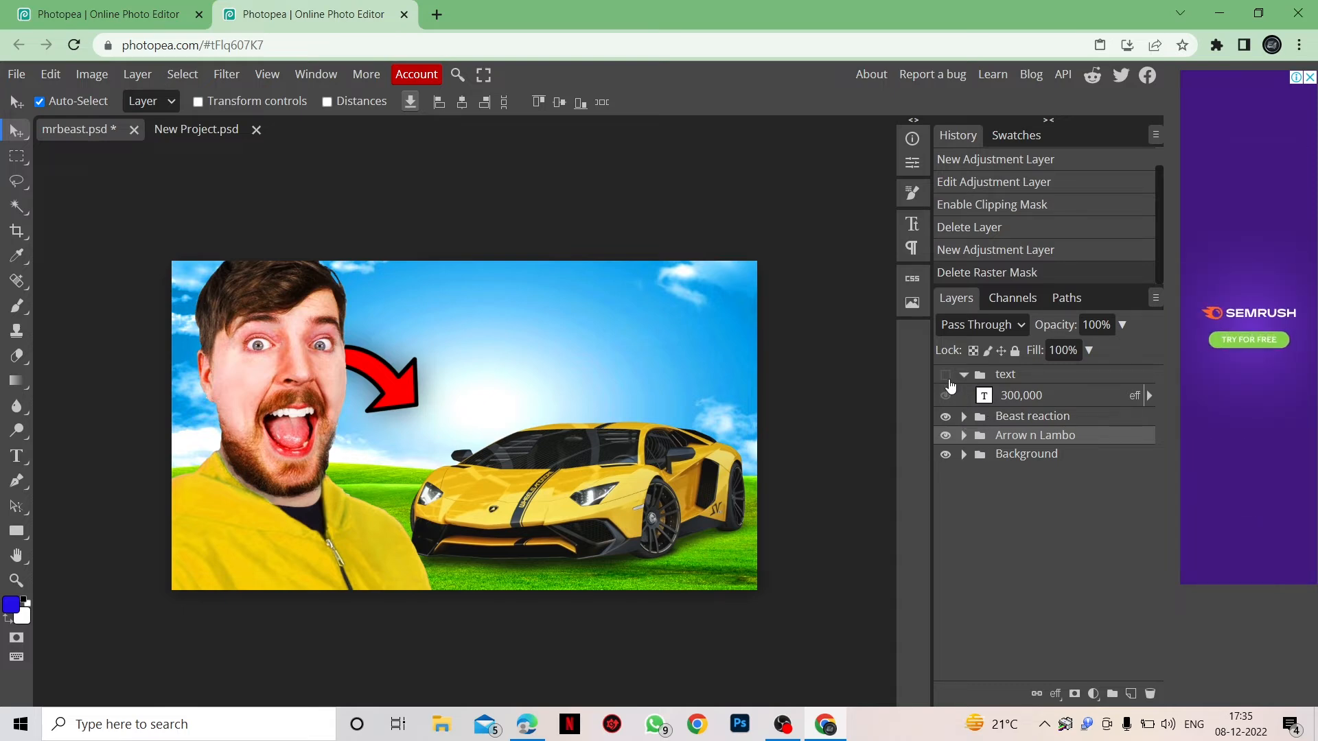
pyautogui.click(950, 395)
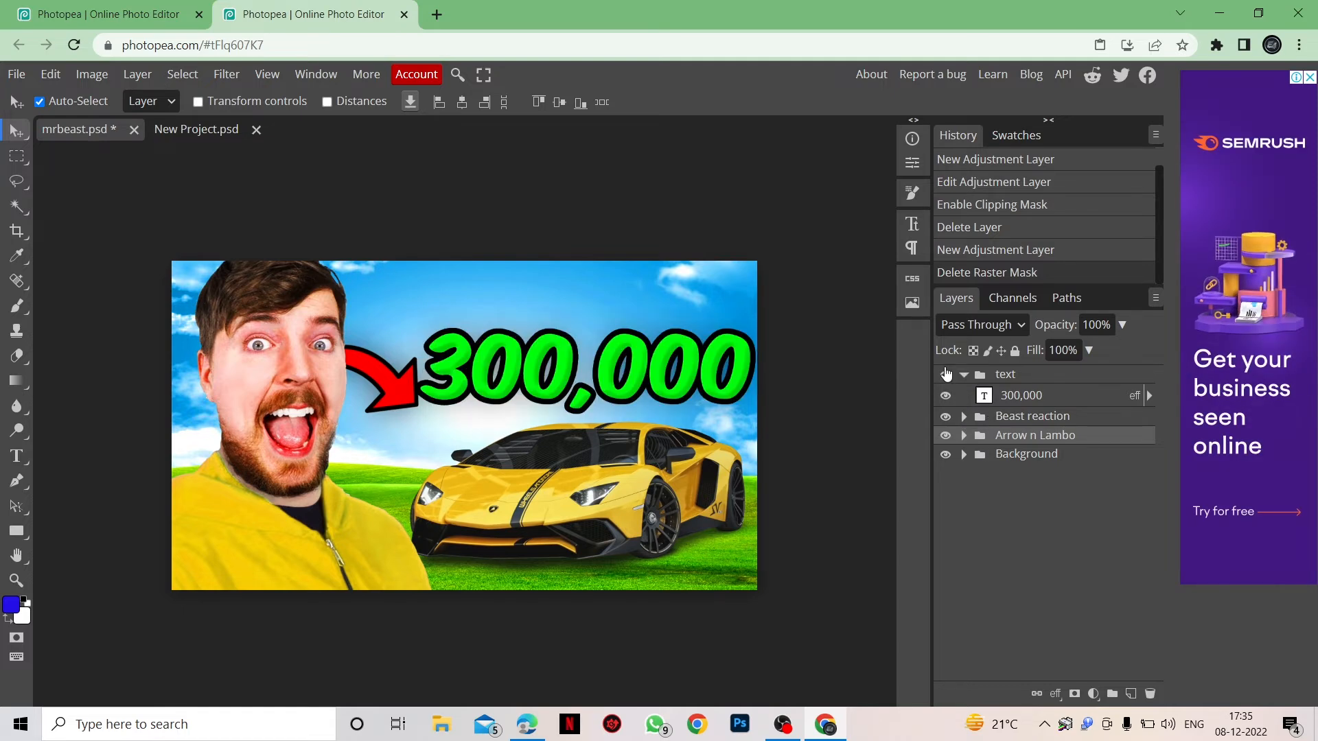
# Replace the 300,000 text above the car with "MRBEATS"
pyautogui.click(1018, 396)
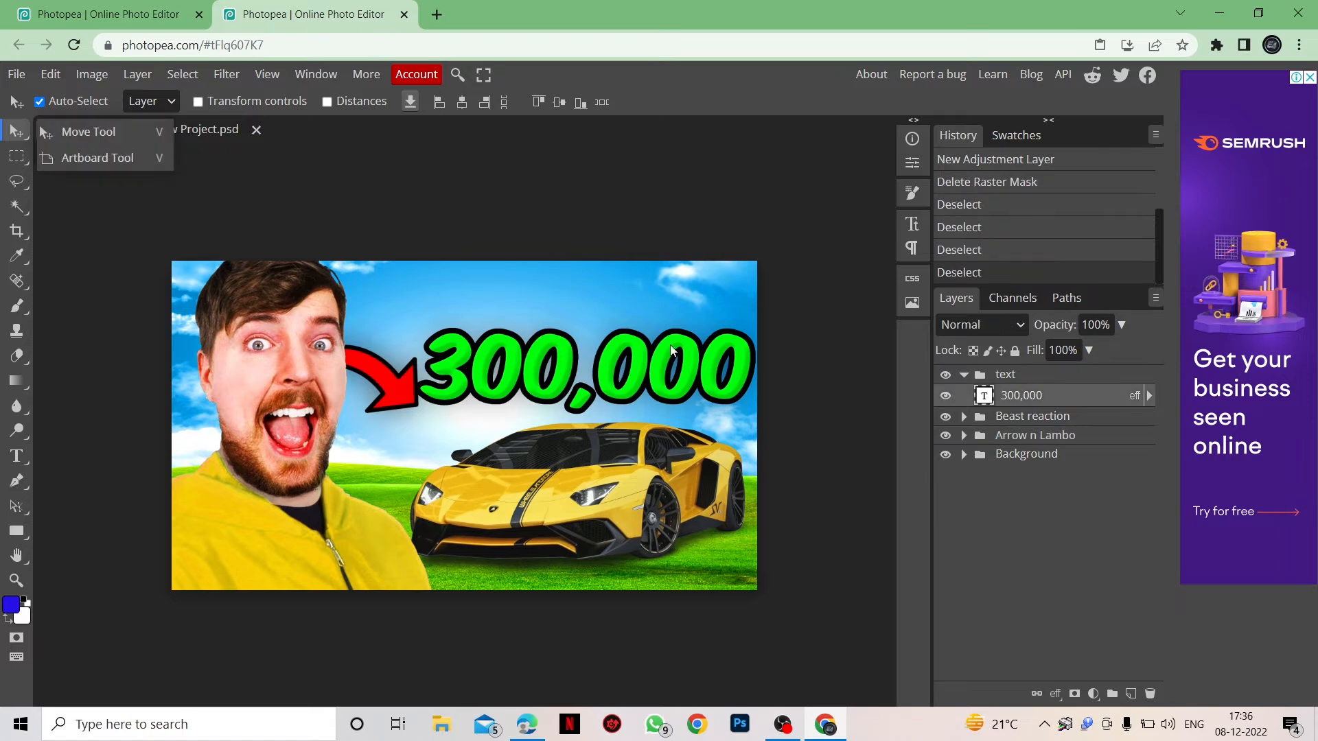
pyautogui.doubleClick(690, 364)
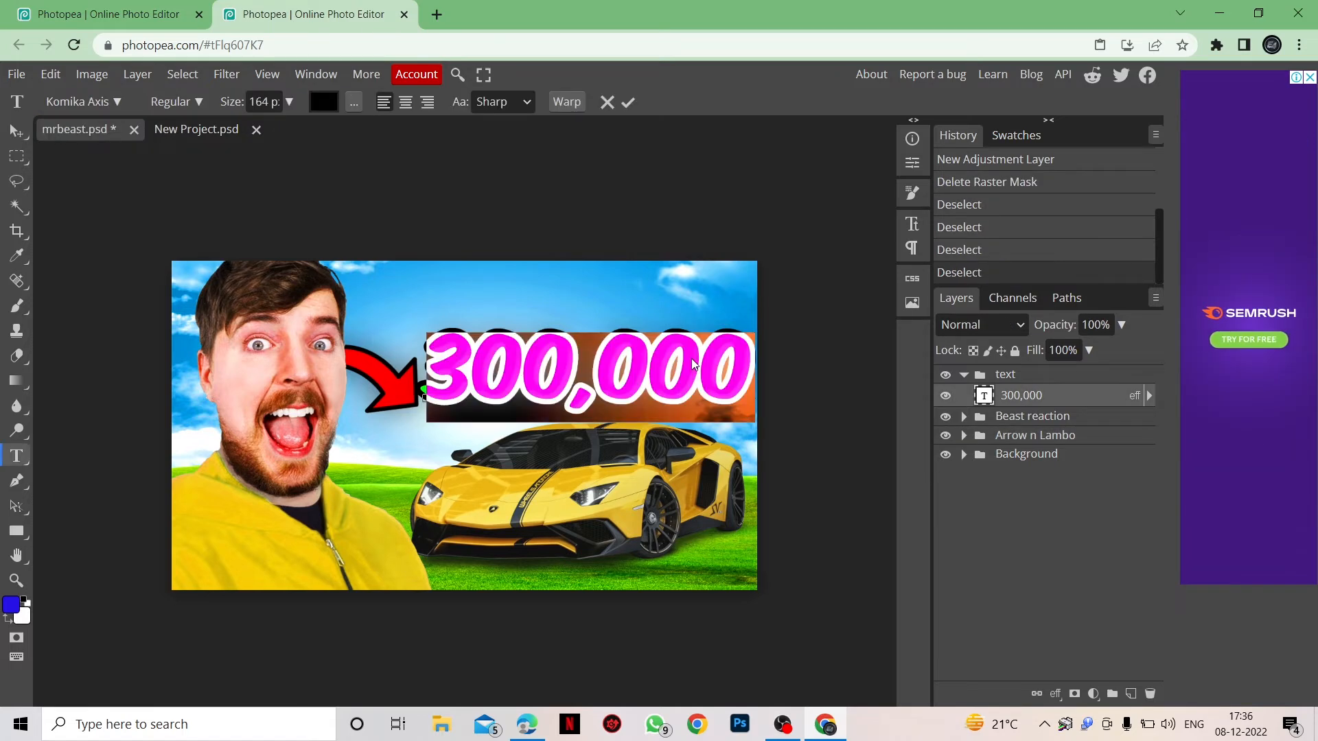
pyautogui.press('BackSpace')
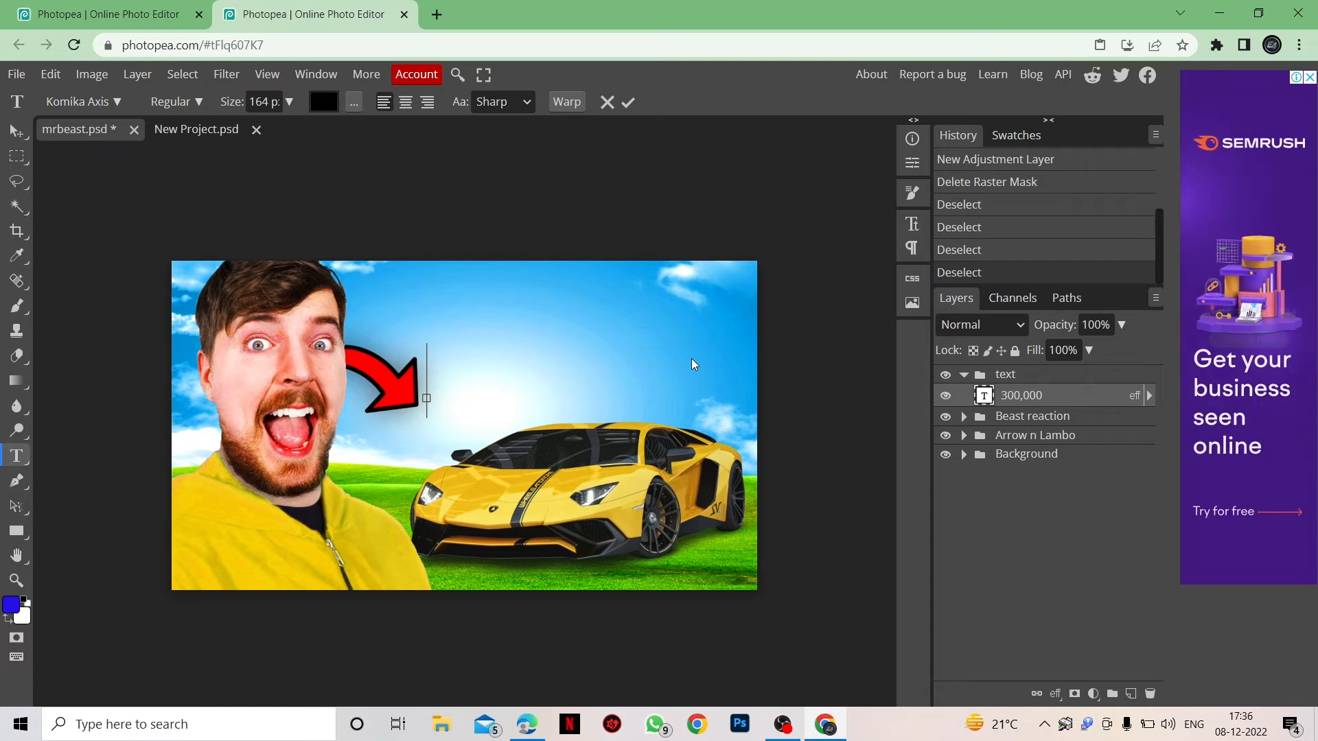
pyautogui.write('ME')
pyautogui.press('BackSpace')
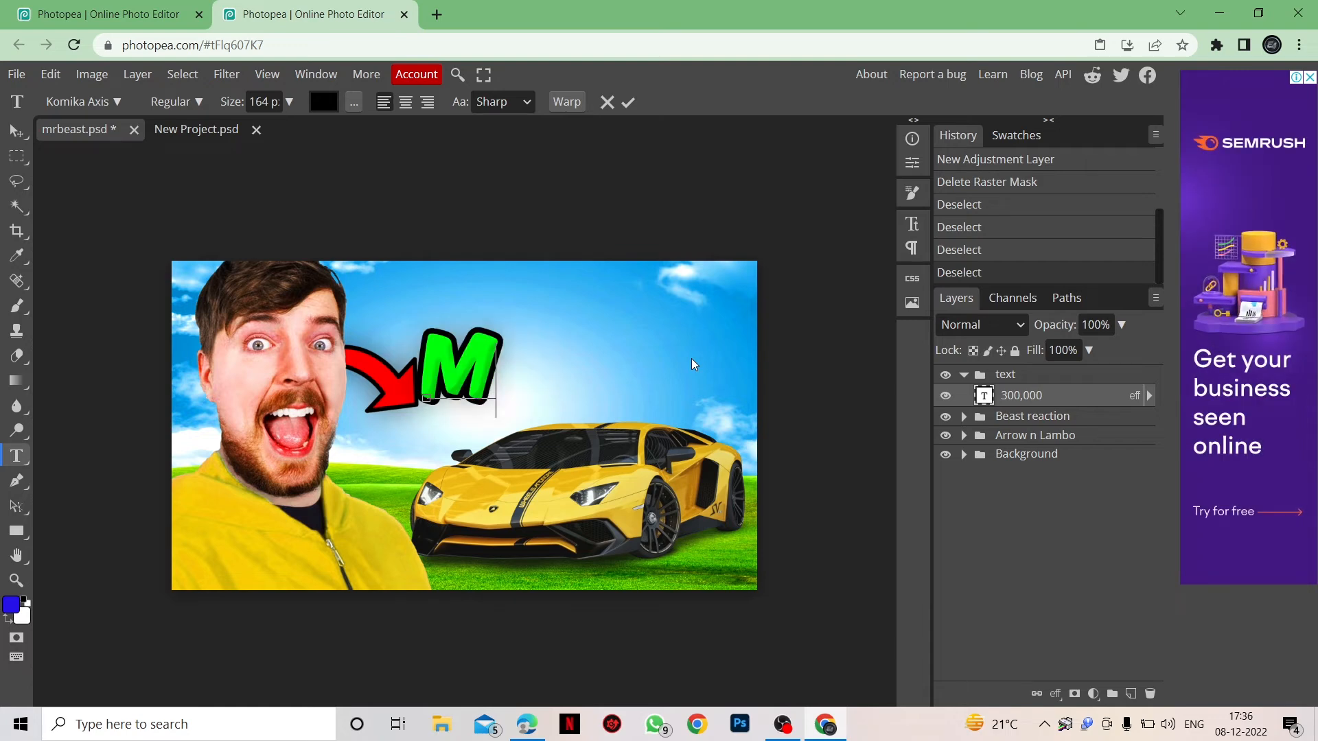
pyautogui.write('RBE')
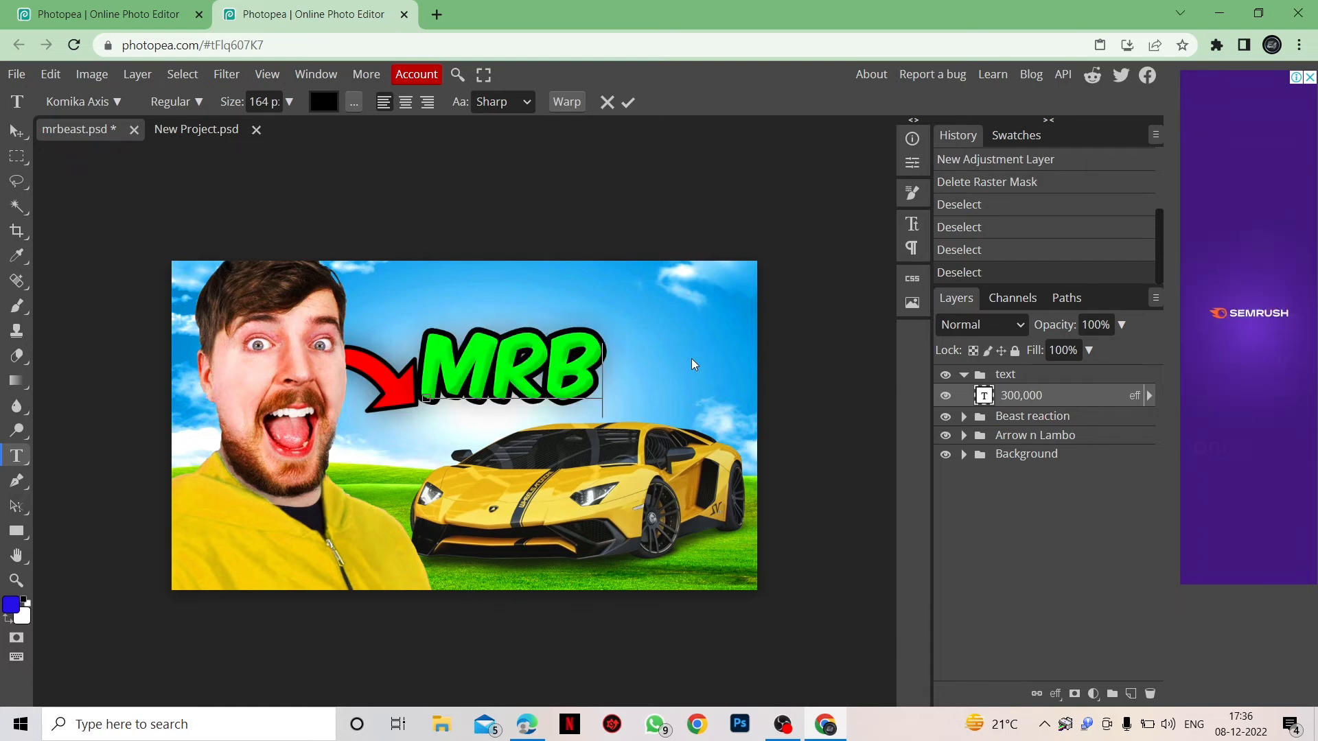
pyautogui.write('ATS')
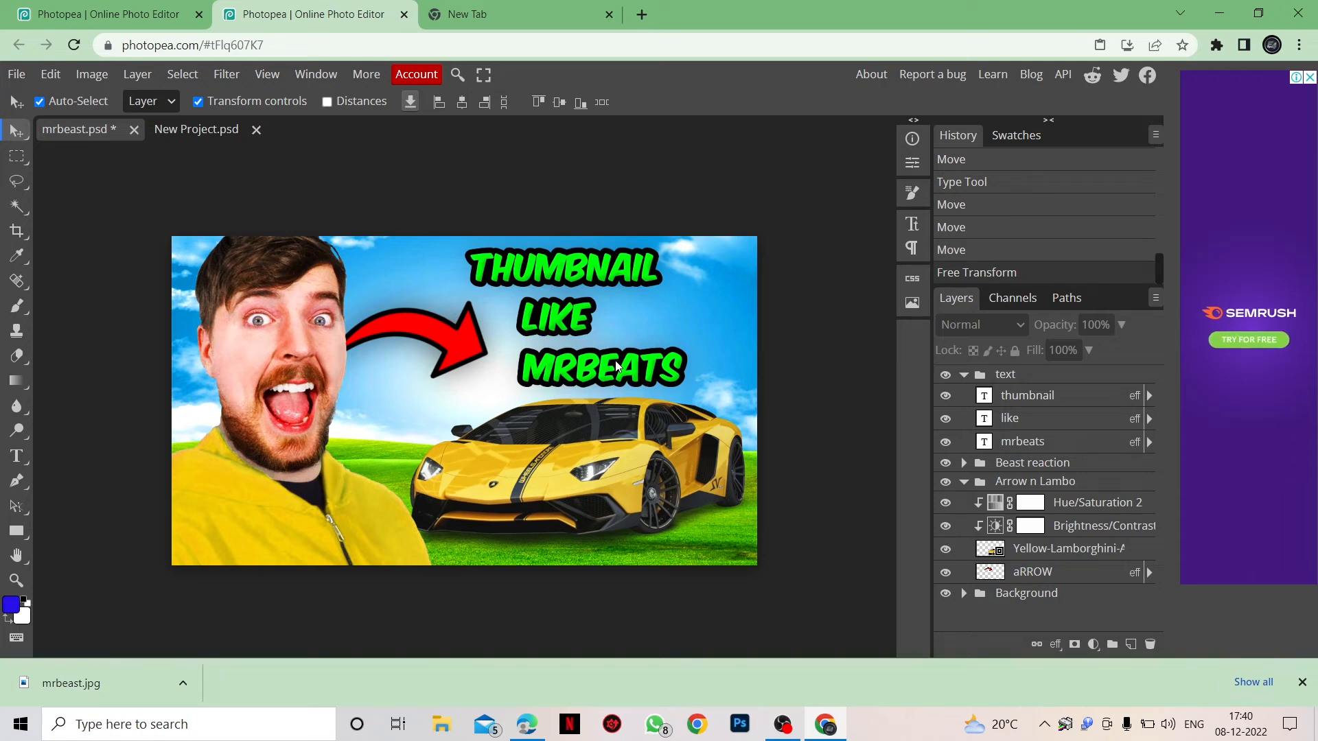
# Review the thumbnail text layer's Bevel and Emboss, Stroke, Color Overlay and Drop Shadow settings, accept the layer style and deselect the layer
pyautogui.click(1082, 397)
pyautogui.doubleClick(1082, 397)
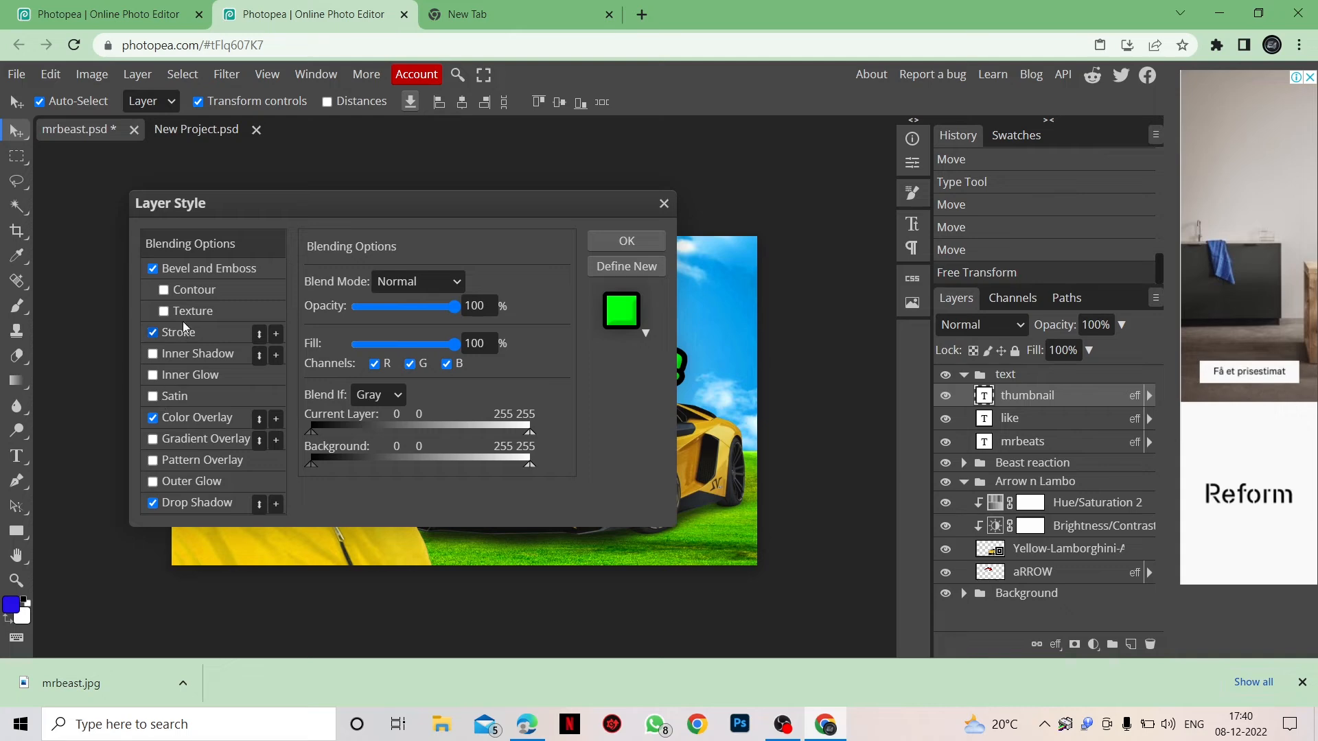
pyautogui.click(202, 271)
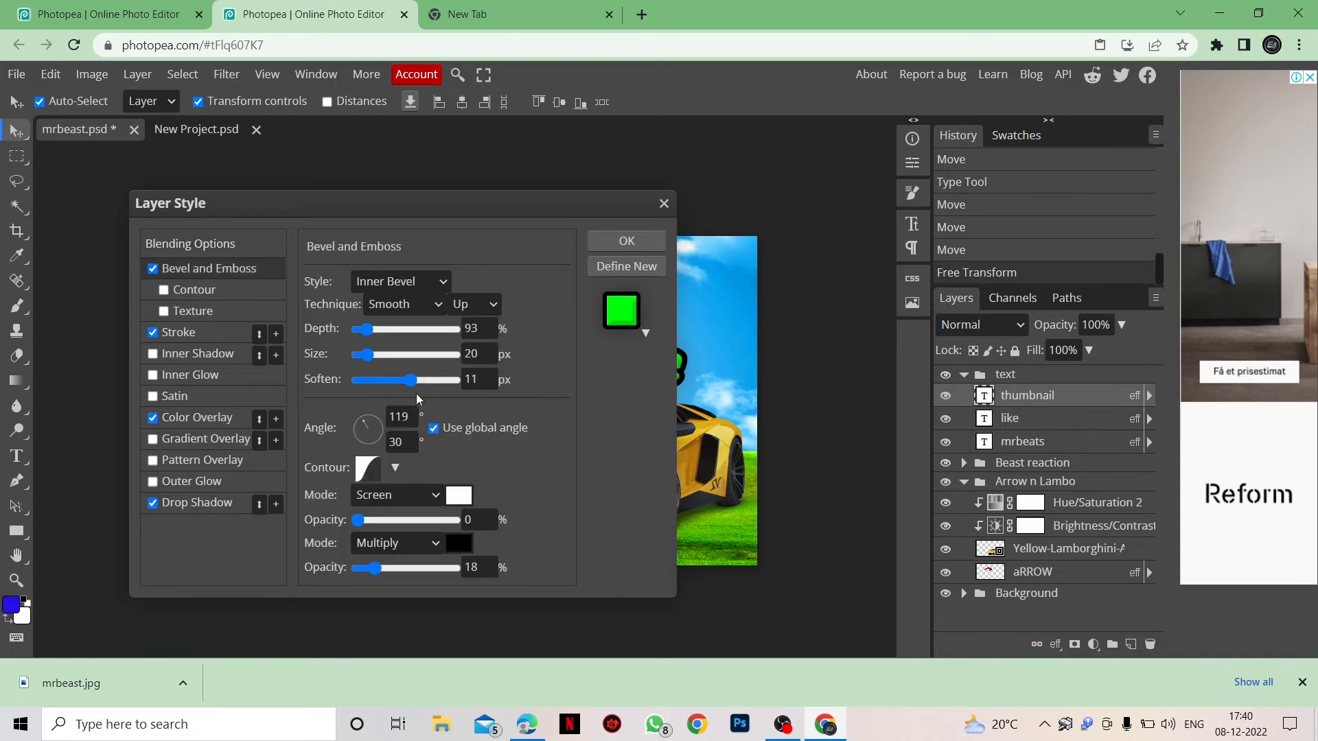
pyautogui.click(195, 332)
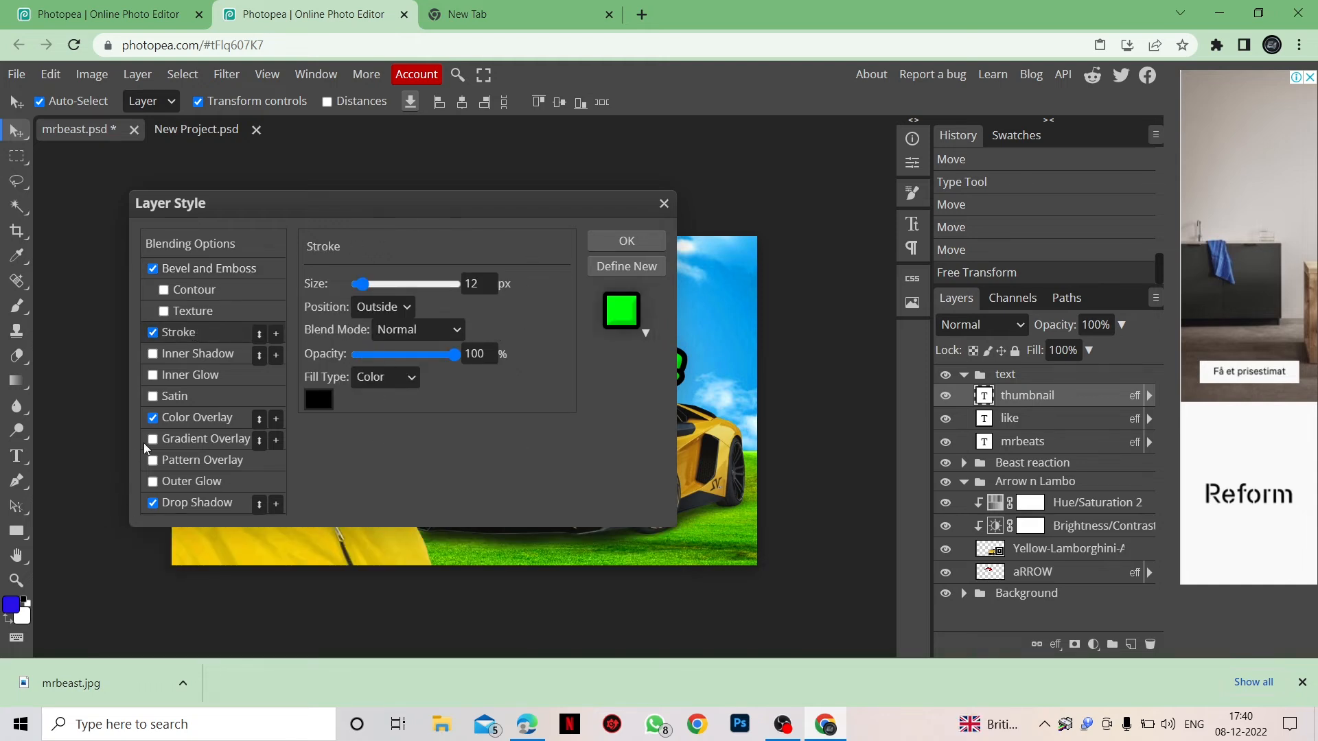
pyautogui.click(224, 417)
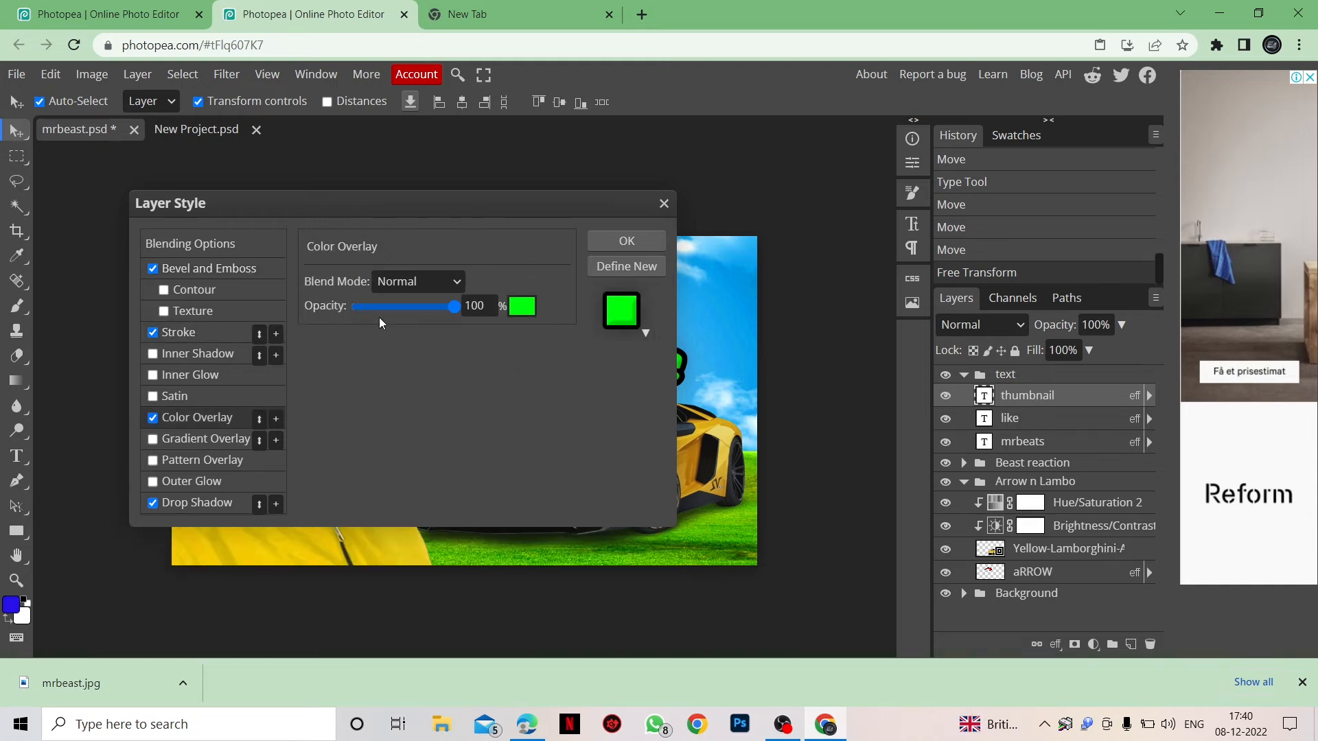
pyautogui.click(208, 503)
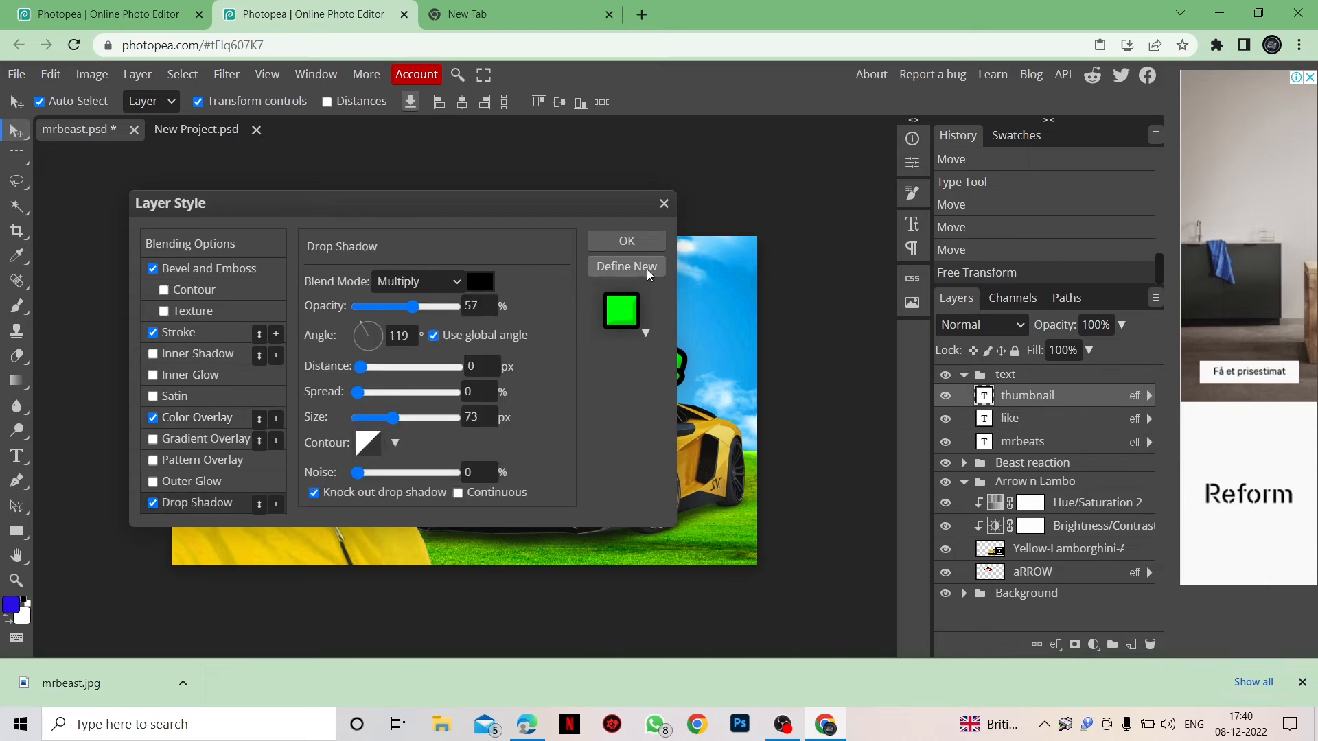
pyautogui.click(647, 233)
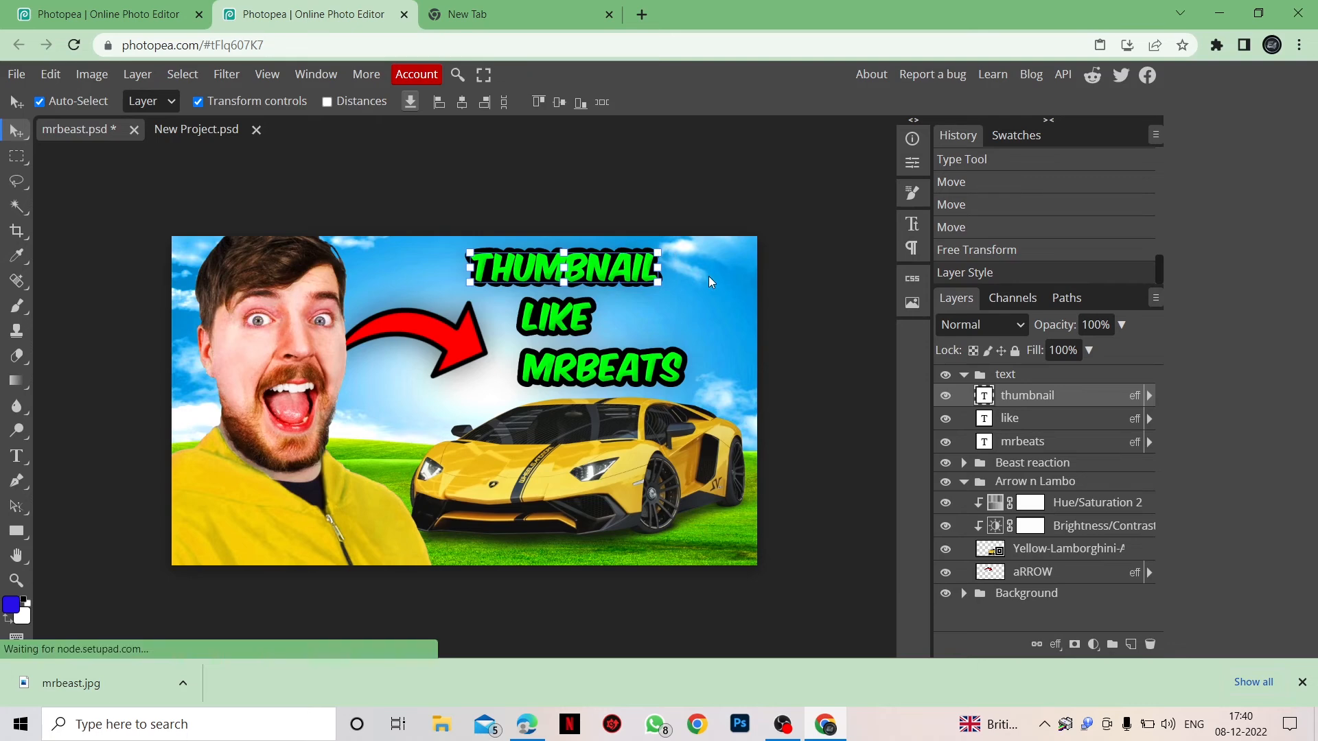
pyautogui.click(809, 293)
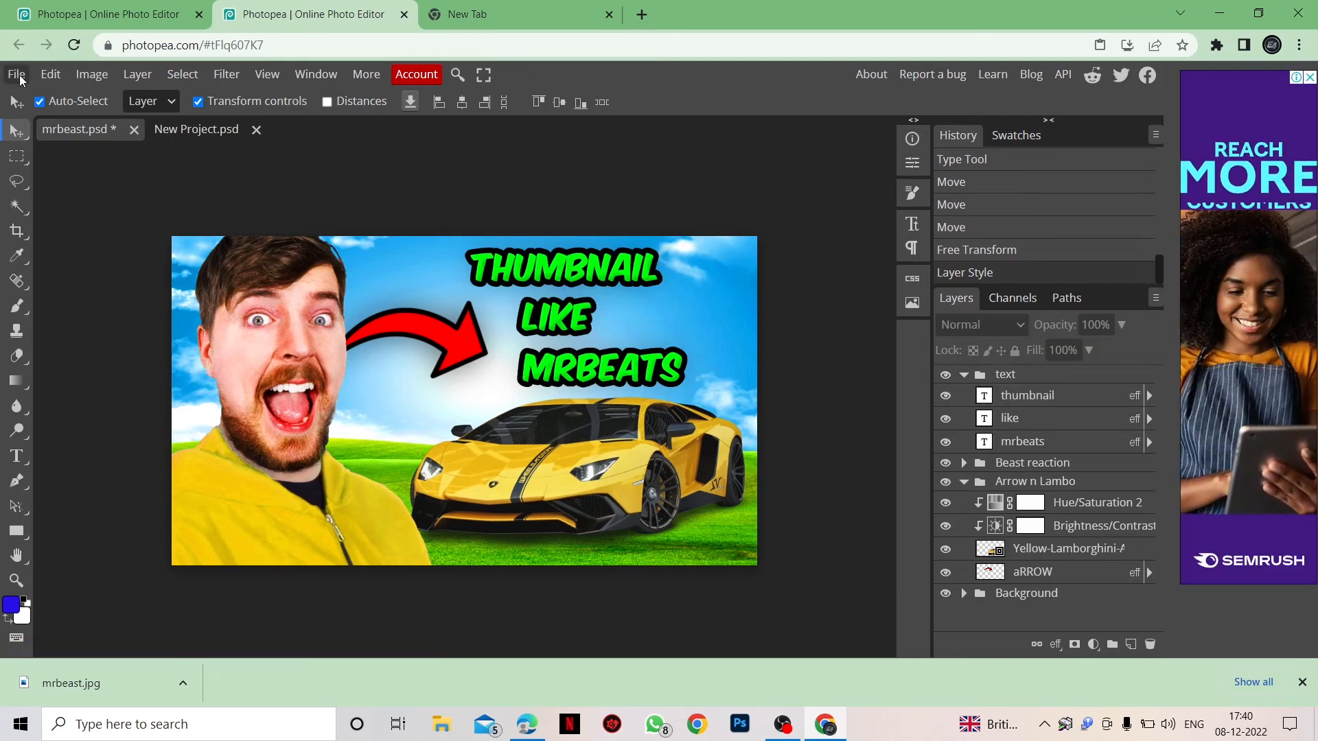
# Export the thumbnail as the JPG mrbeast at 1280 × 720 px and 100% quality
pyautogui.click(16, 74)
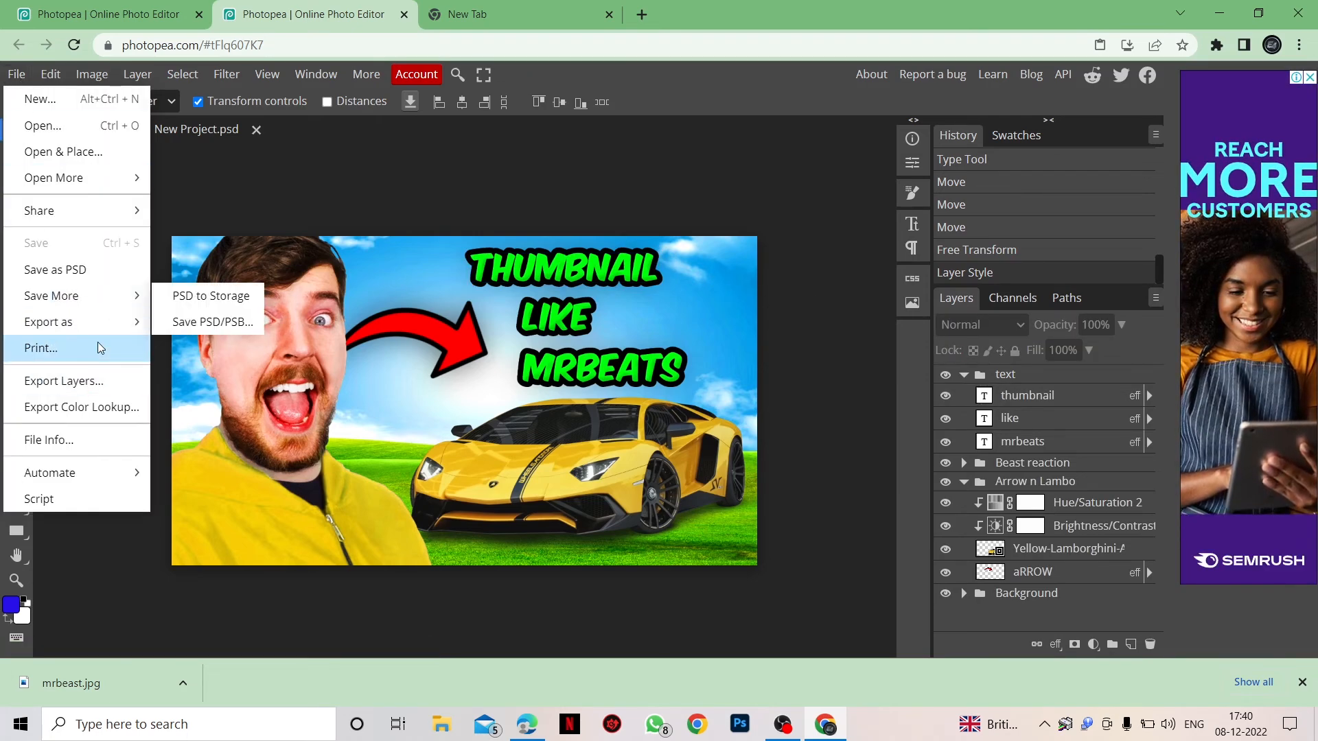
pyautogui.moveTo(92, 320)
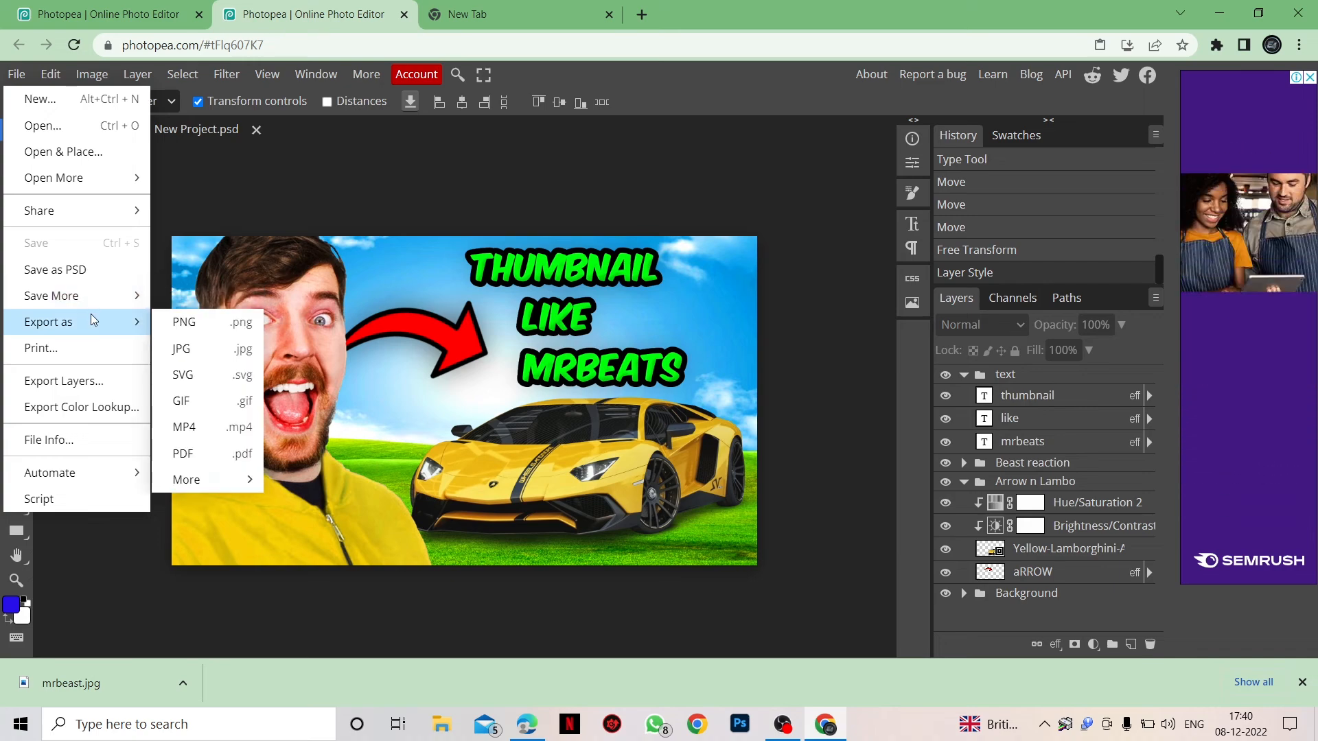
pyautogui.click(180, 348)
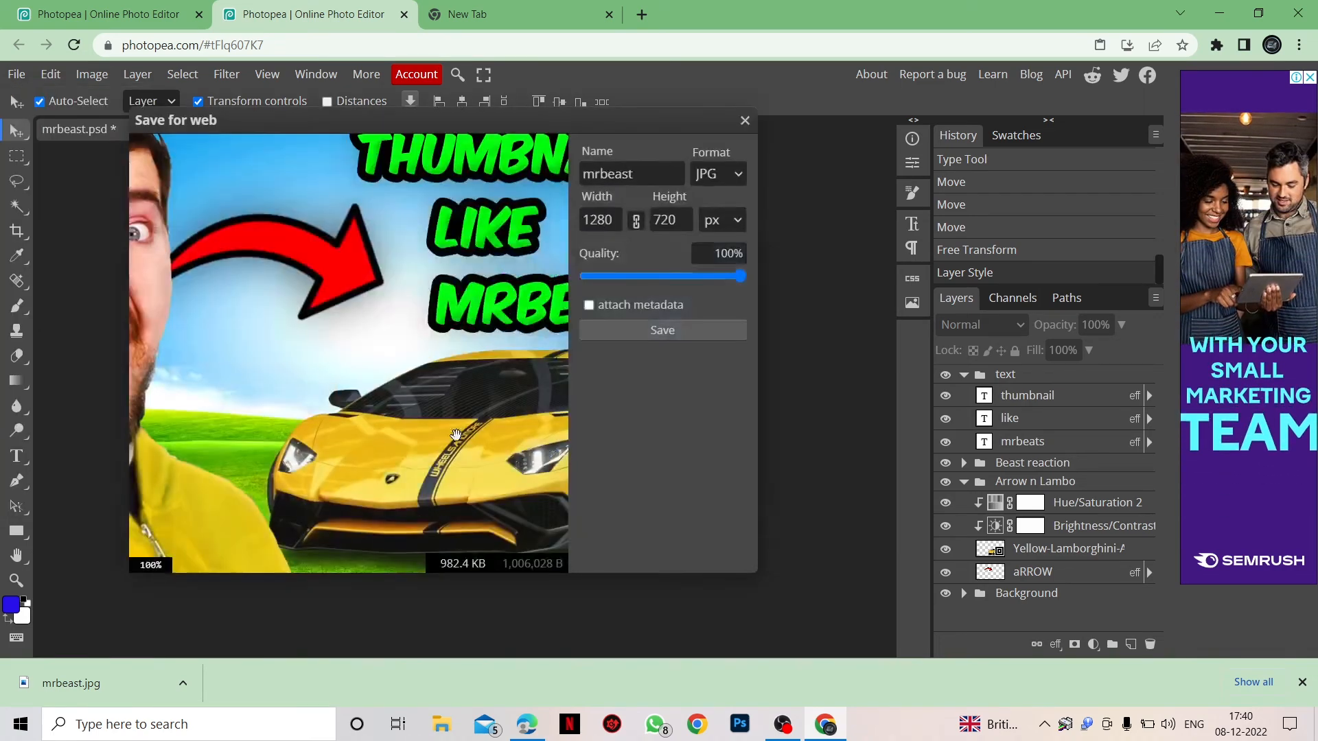
pyautogui.click(690, 330)
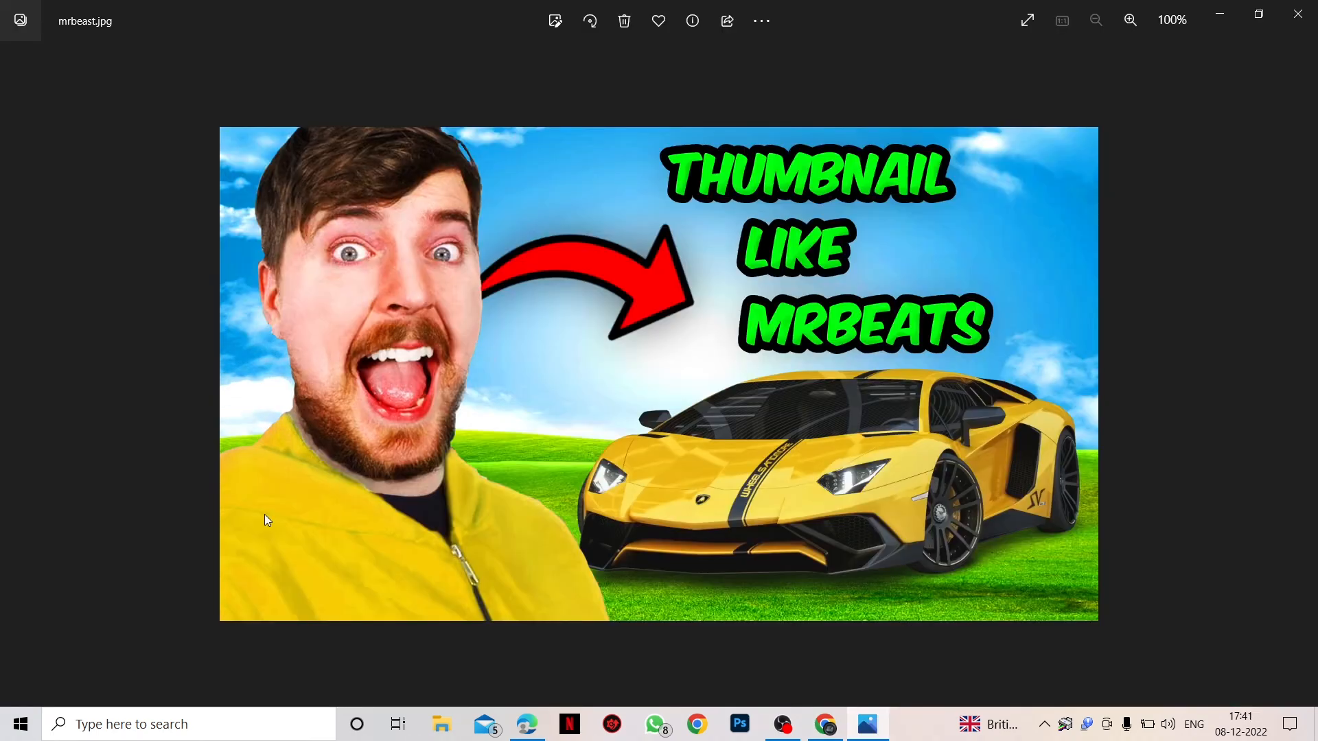
# Examine the exported mrbeast.jpg up close and at full view in the photo viewer, and return to Photopea
pyautogui.scroll(5, 687, 500)
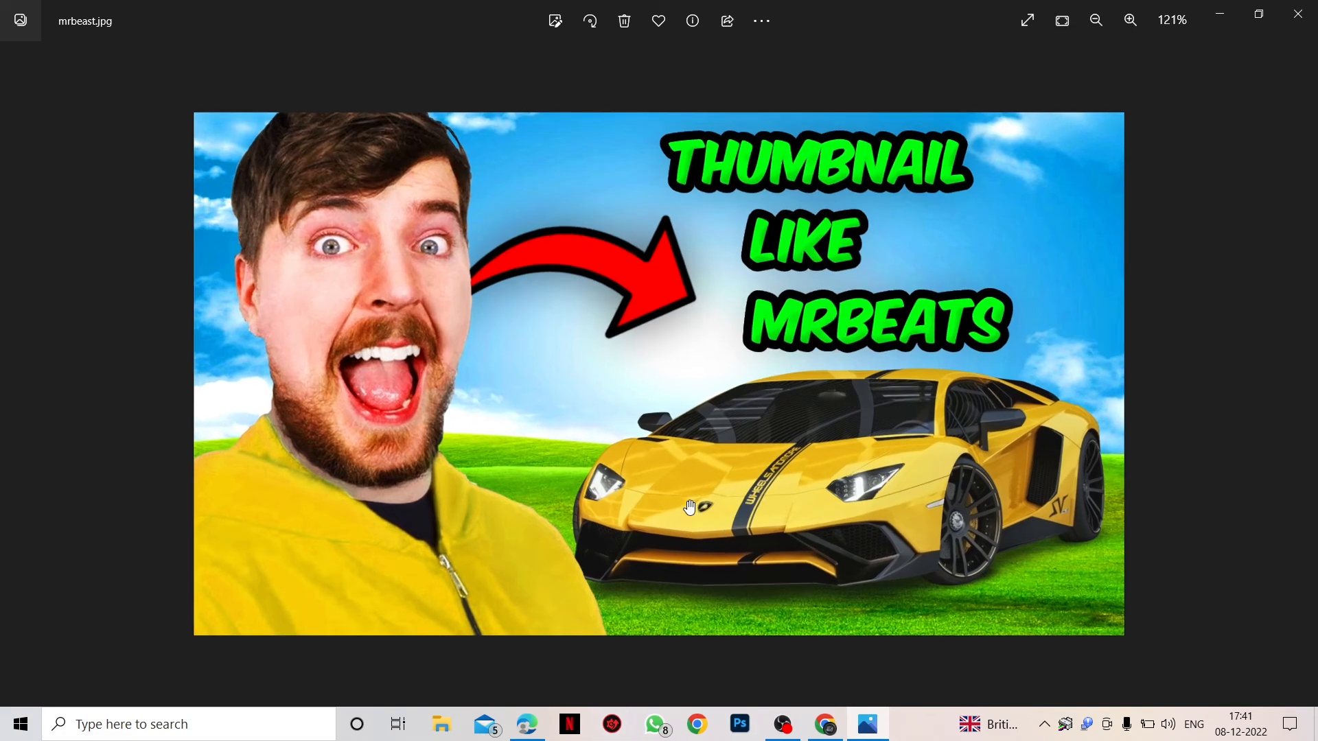
pyautogui.scroll(-5, 685, 421)
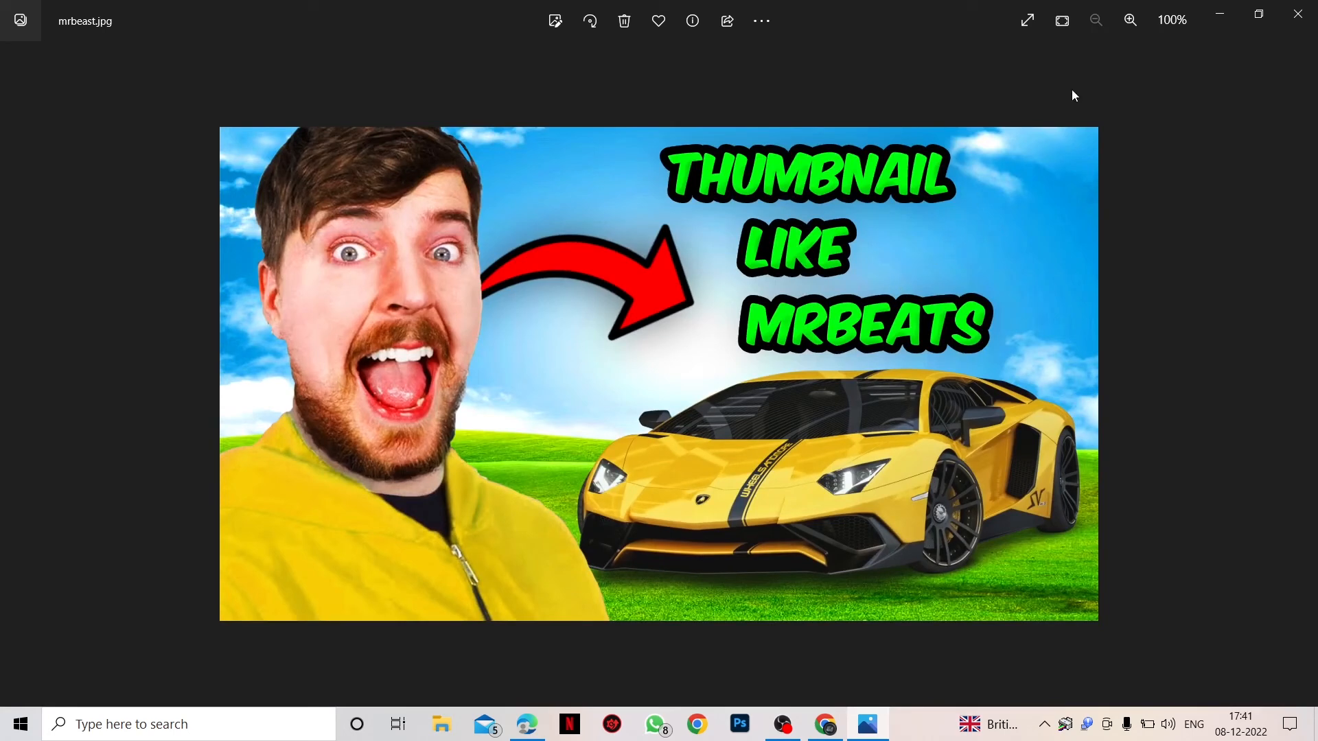
pyautogui.click(1229, 23)
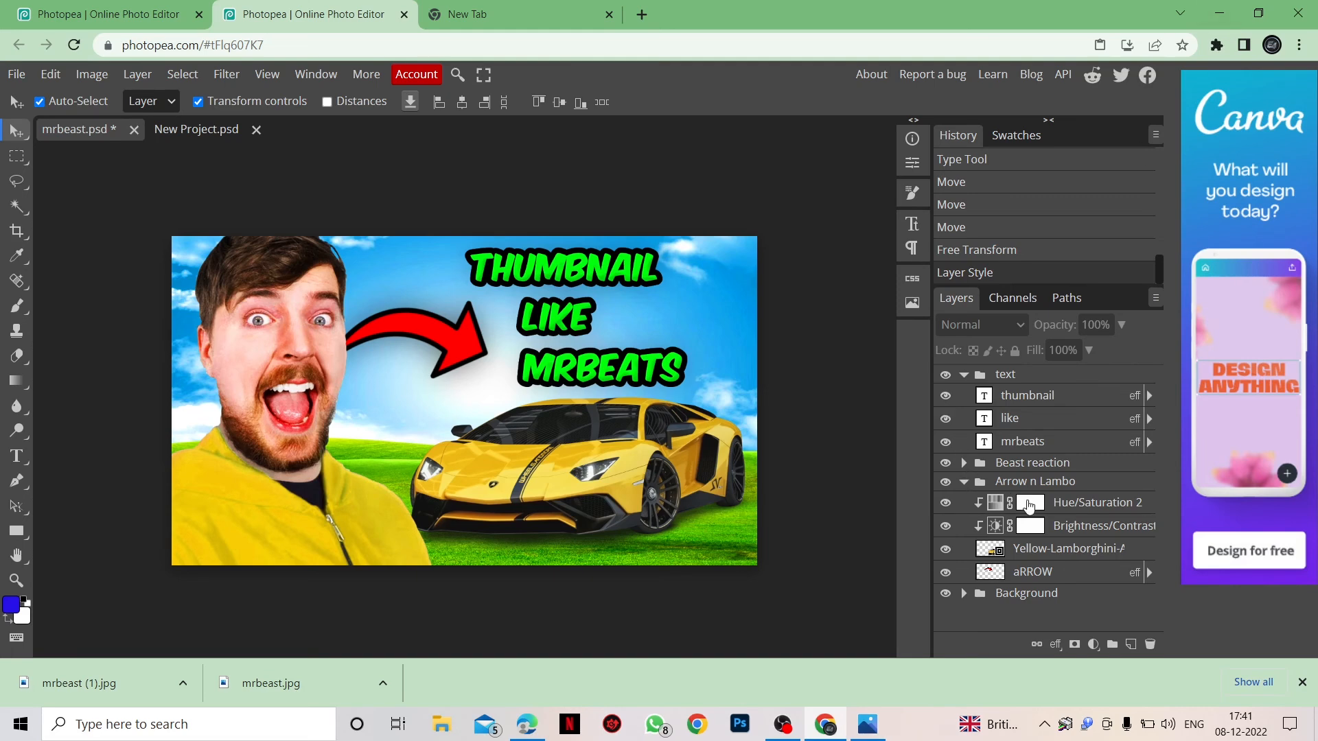
pyautogui.click(784, 724)
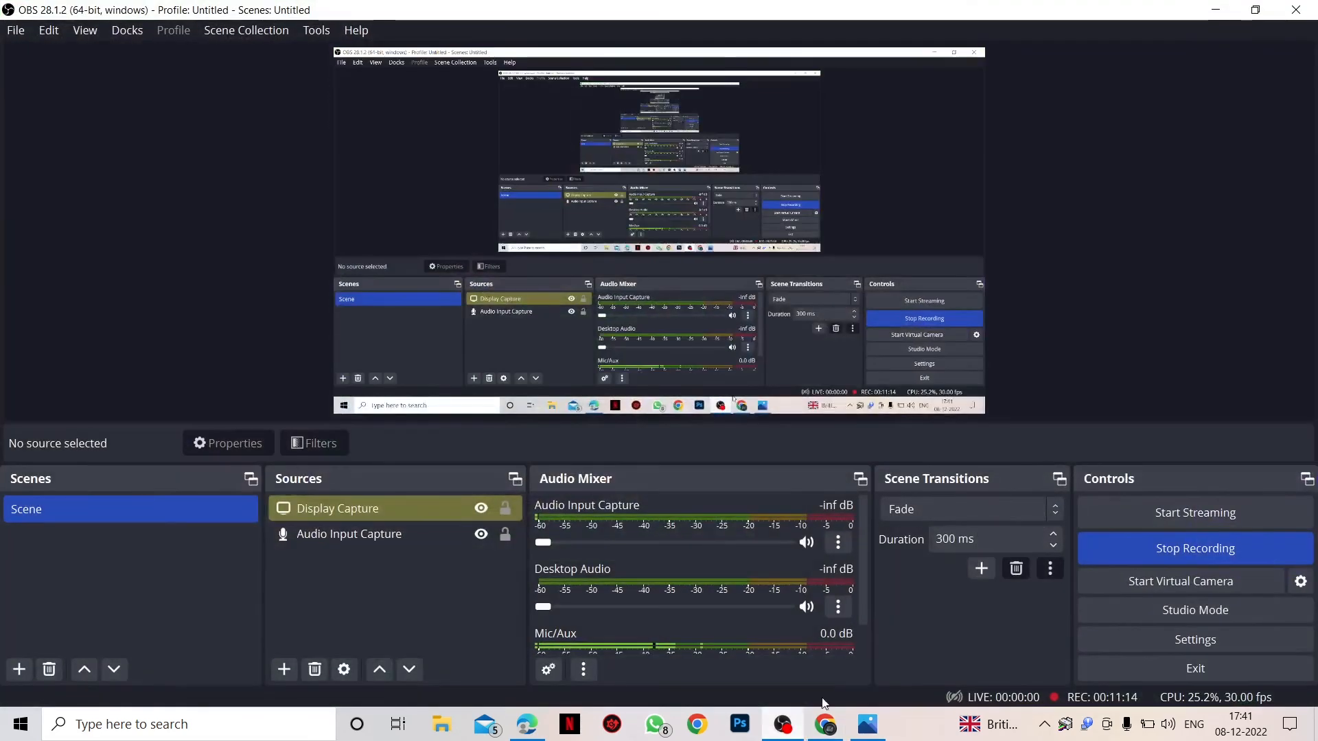
pyautogui.click(1165, 551)
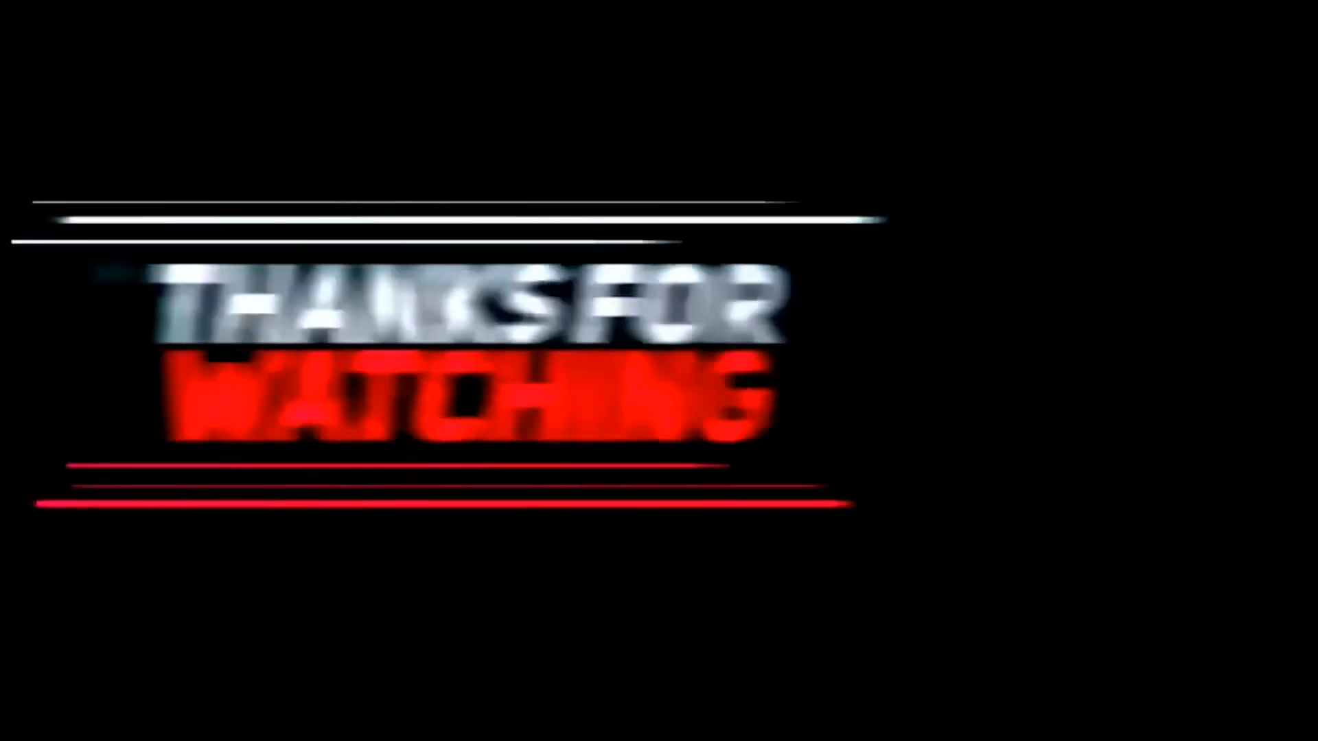